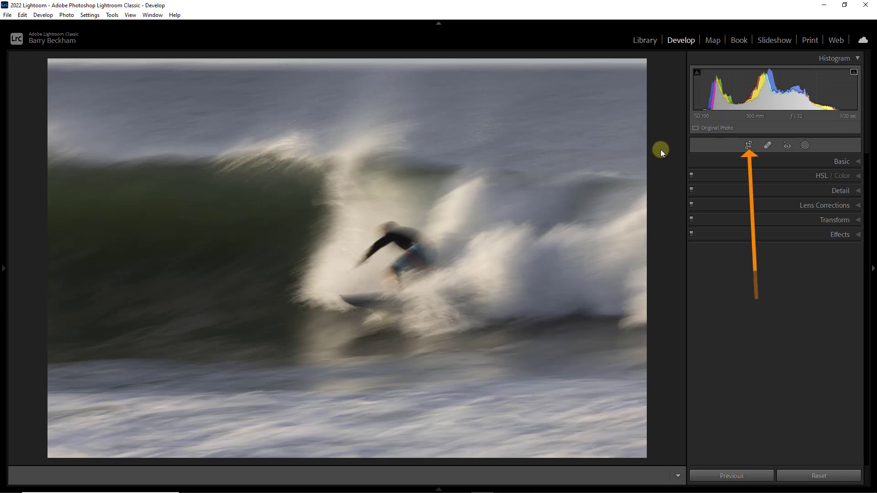
# - Start cropping the surfer photo with a custom aspect ratio of 16 x 9
pyautogui.click(748, 146)
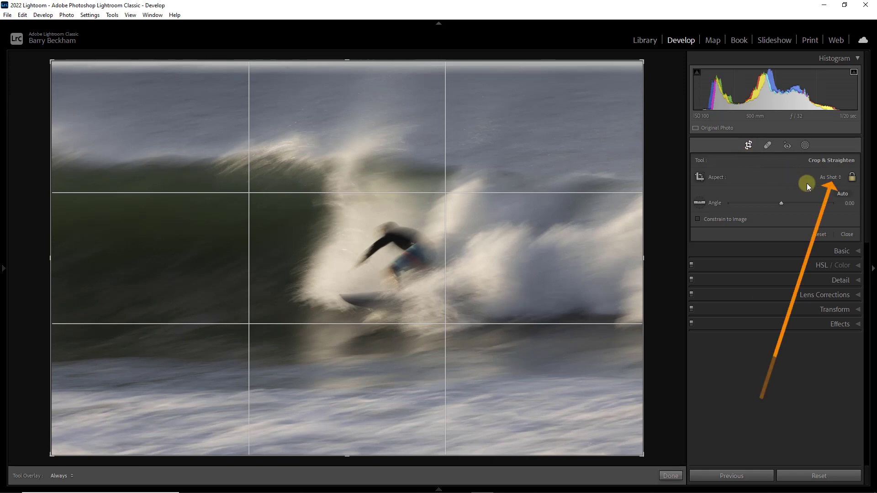
pyautogui.click(839, 179)
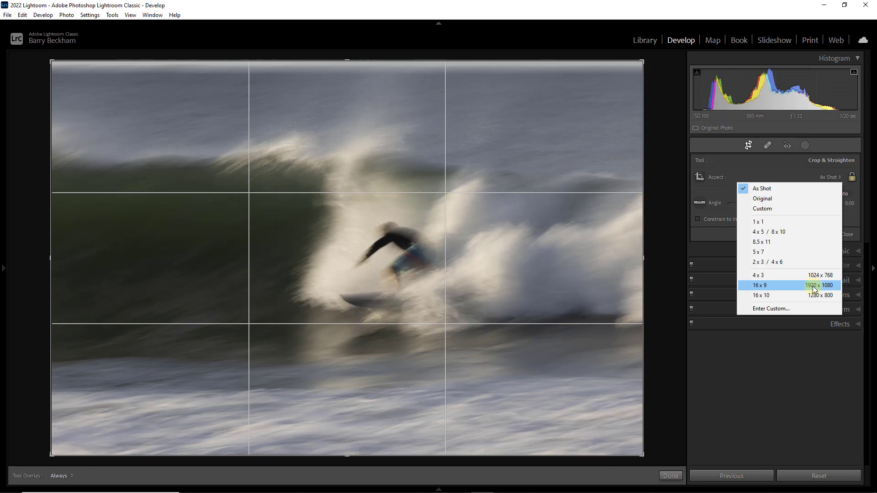
pyautogui.click(779, 310)
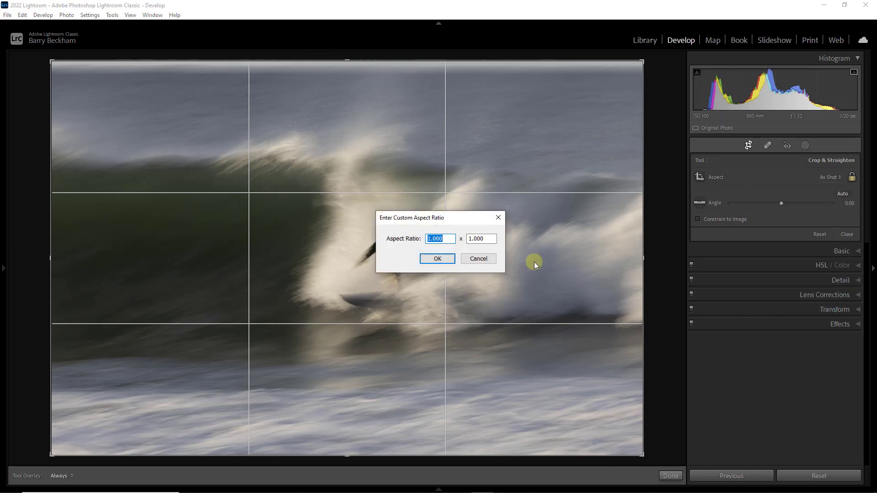
pyautogui.write('16')
pyautogui.click(487, 238)
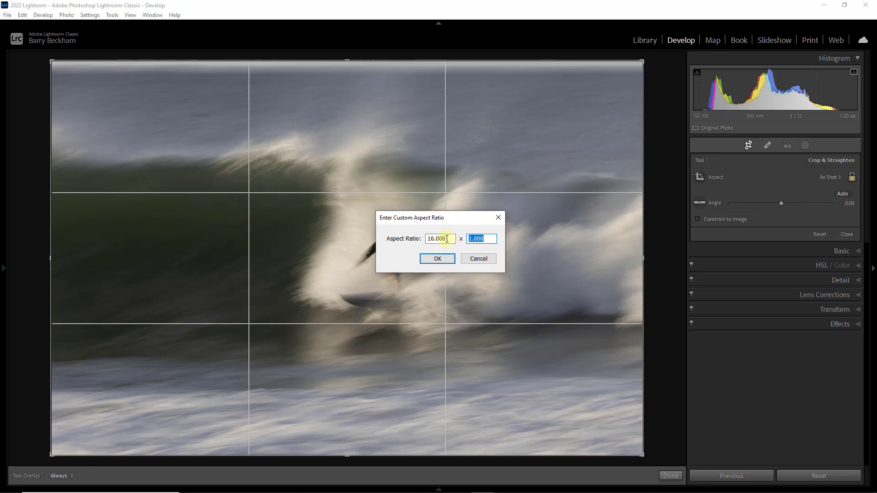
pyautogui.write('9')
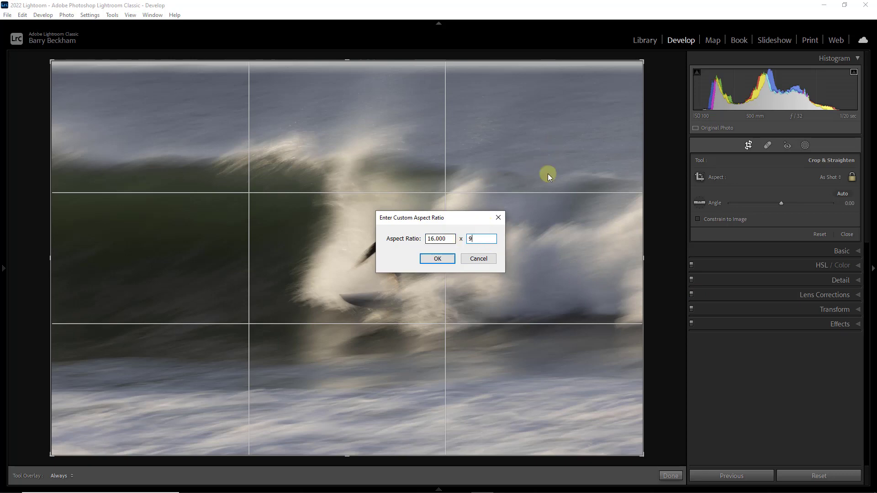
pyautogui.click(431, 259)
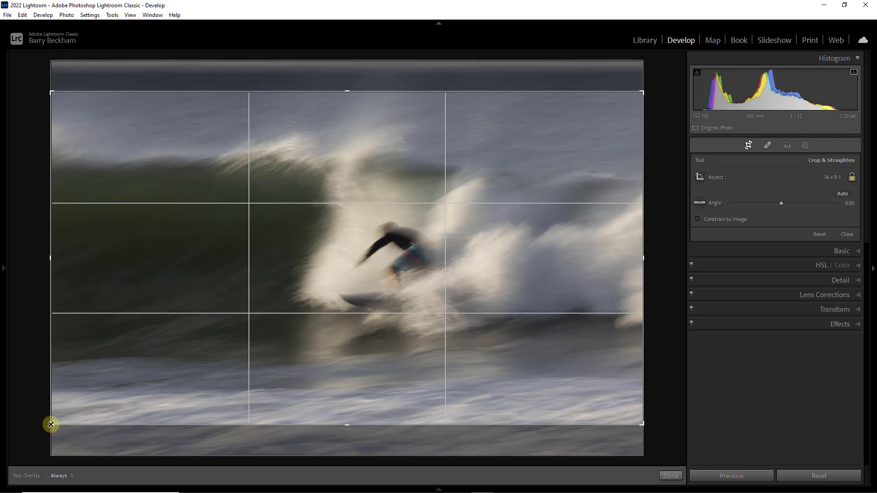
# - Tighten the crop around the surfer, rotate the photo to an angle of 21.12, reposition it within the frame and apply the crop
pyautogui.moveTo(52, 425); pyautogui.dragTo(192, 379)
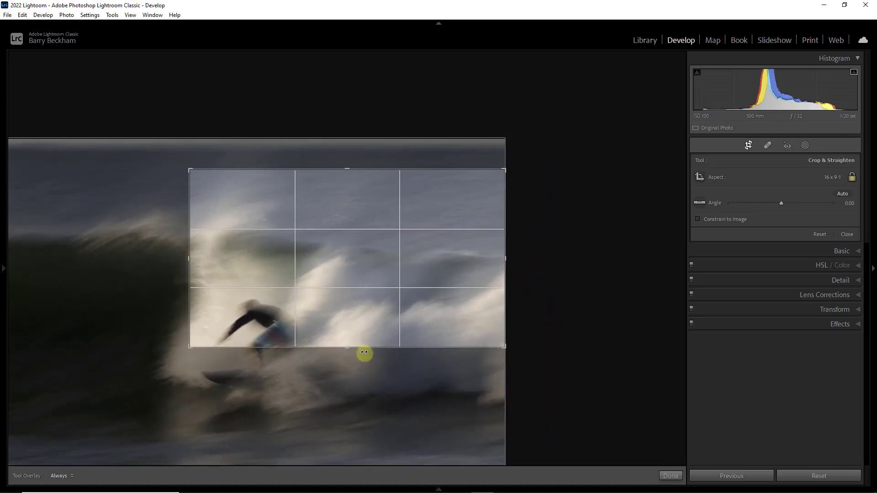
pyautogui.moveTo(377, 325); pyautogui.dragTo(484, 247)
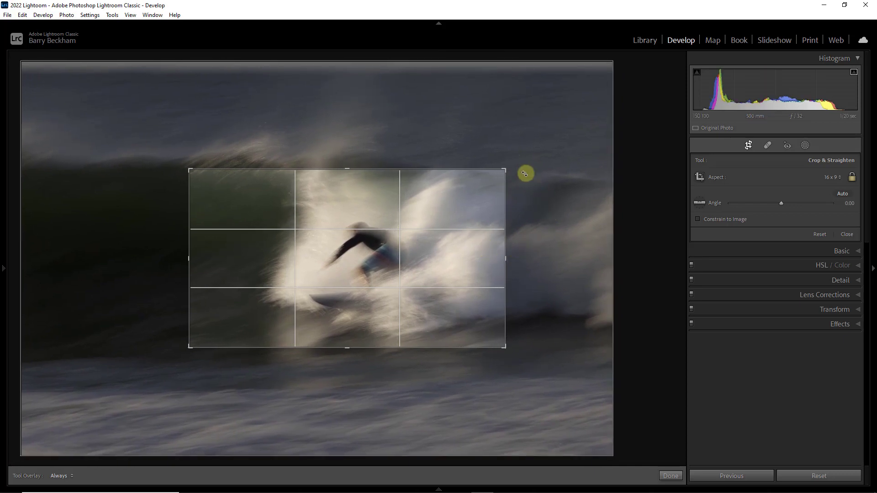
pyautogui.moveTo(514, 159); pyautogui.dragTo(555, 223)
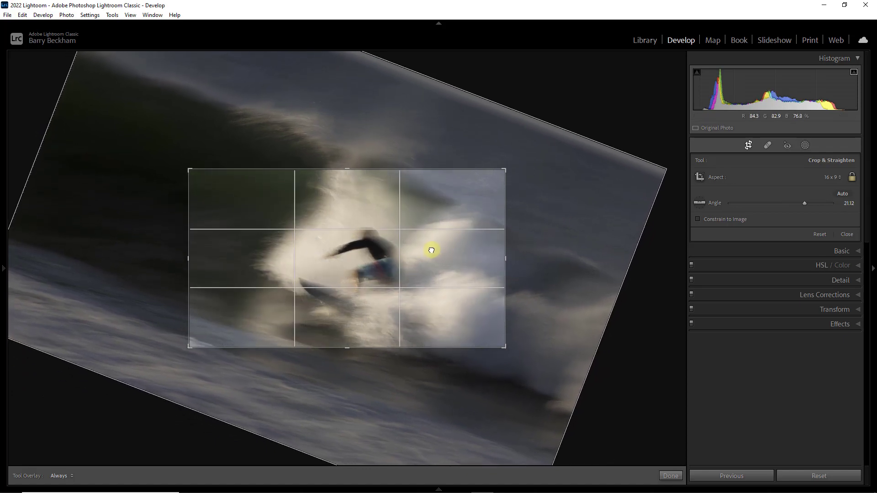
pyautogui.moveTo(437, 253); pyautogui.dragTo(446, 251)
pyautogui.moveTo(188, 169); pyautogui.dragTo(192, 171)
pyautogui.moveTo(434, 249); pyautogui.dragTo(441, 249)
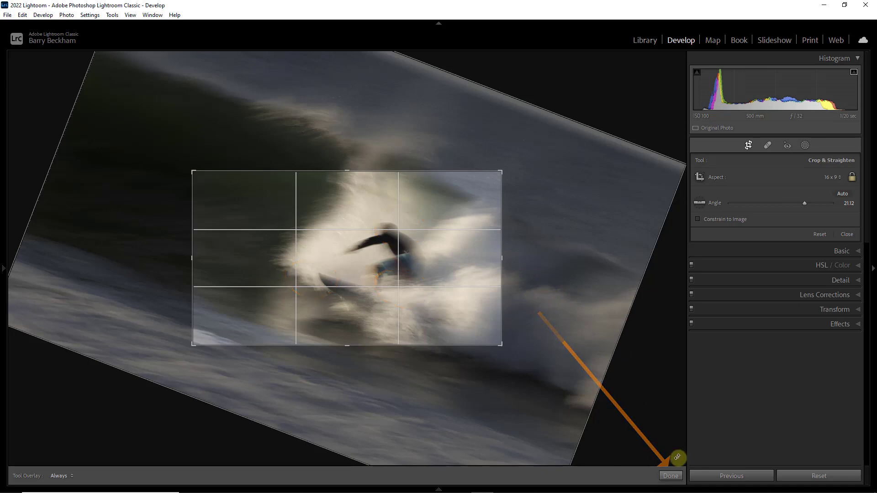
pyautogui.click(670, 476)
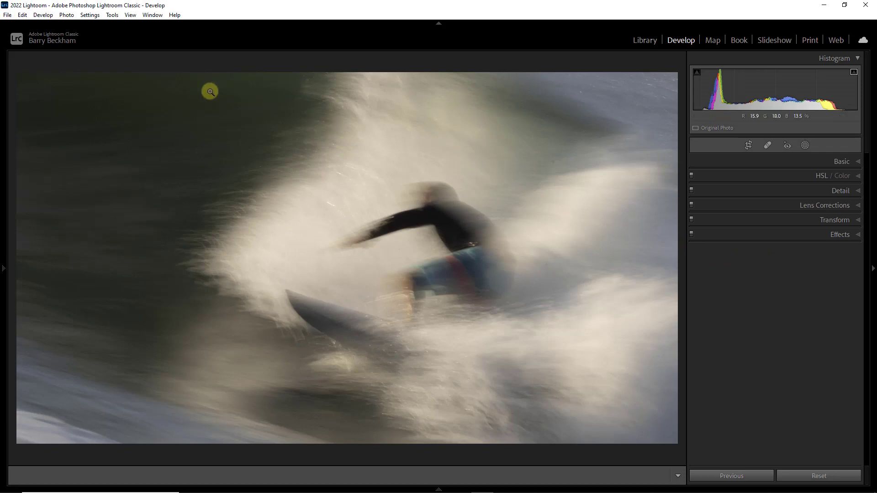
# - Check the dark water at close range and set the Luminance noise reduction to 37
pyautogui.click(188, 97)
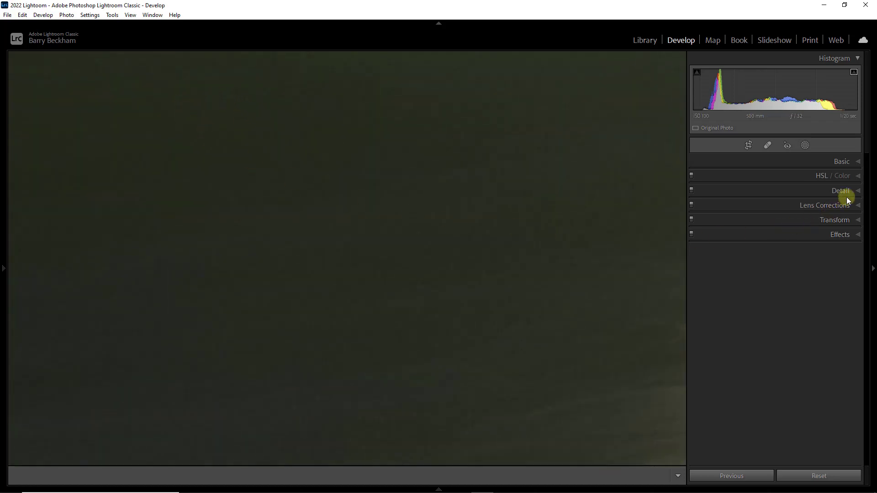
pyautogui.click(858, 191)
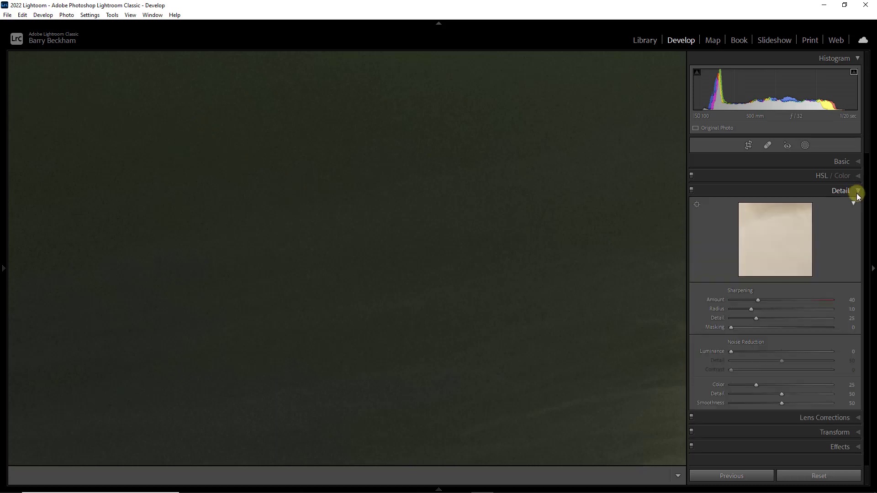
pyautogui.click(767, 352)
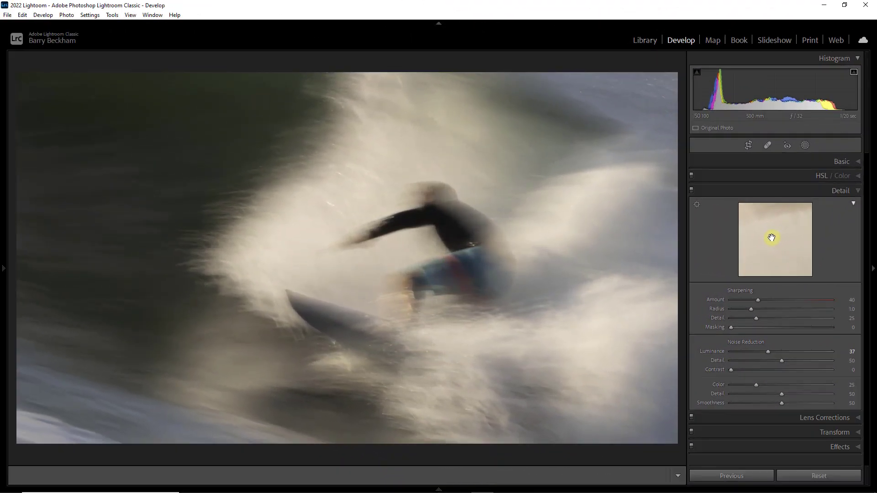
pyautogui.click(858, 192)
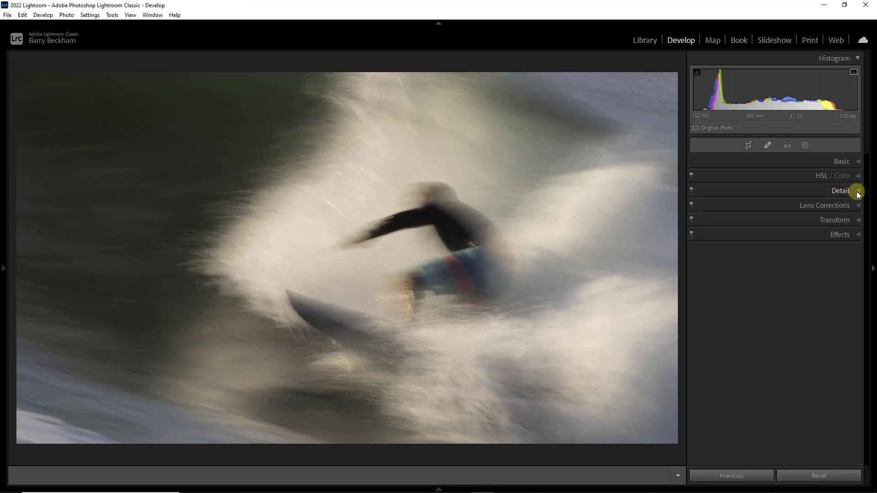
# - Apply automatic tone to the photo, and set Whites to +60 and Blacks to -39
pyautogui.click(850, 163)
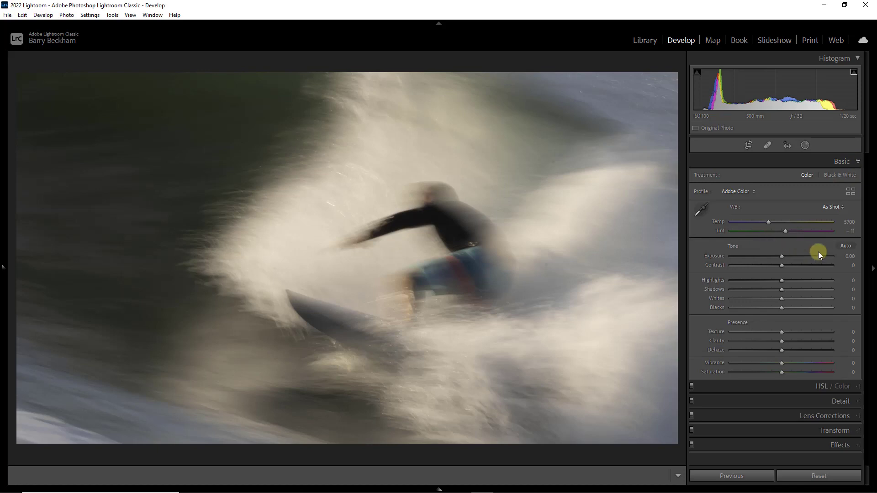
pyautogui.click(846, 246)
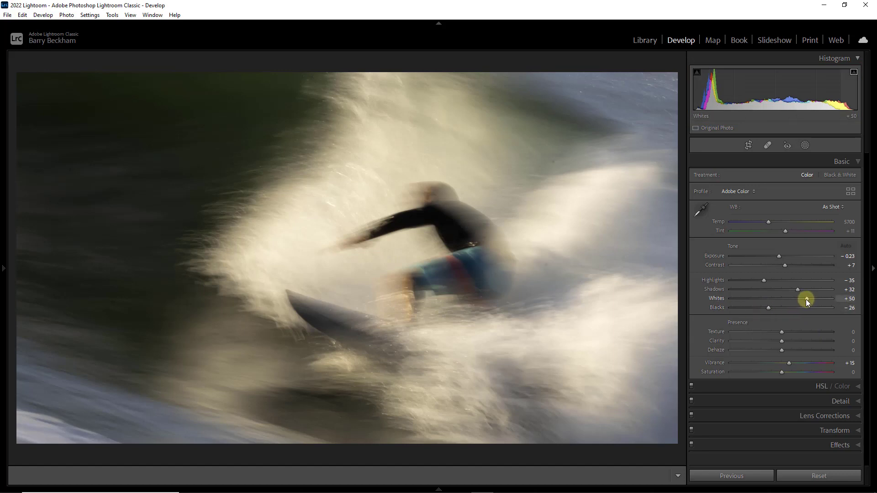
pyautogui.moveTo(807, 300); pyautogui.dragTo(811, 301)
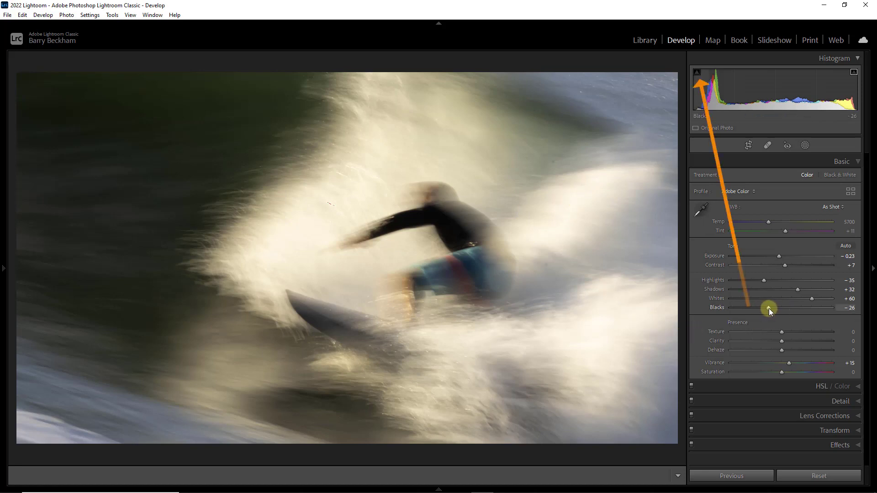
pyautogui.moveTo(769, 307); pyautogui.dragTo(758, 309)
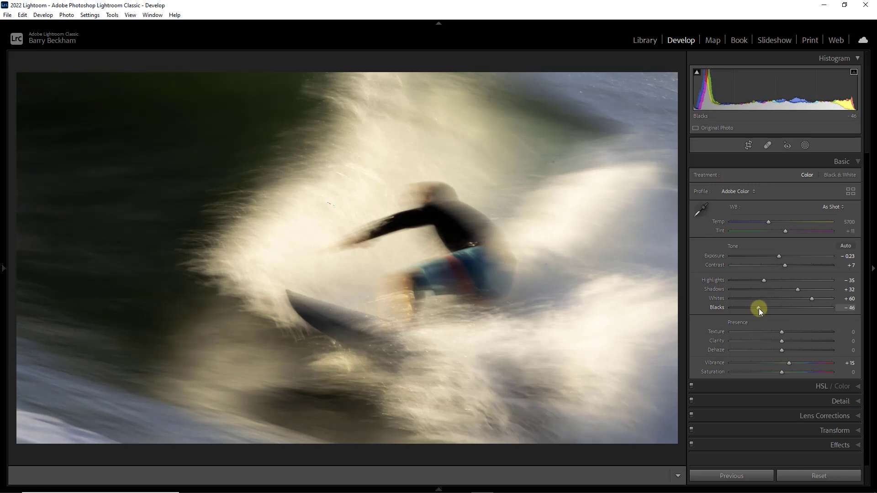
pyautogui.moveTo(761, 309); pyautogui.dragTo(762, 309)
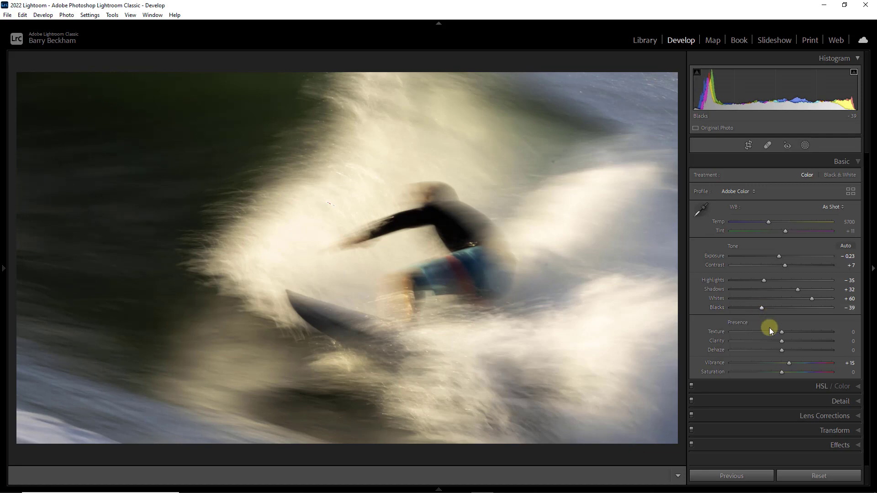
# - Set Clarity to +30, Exposure to -0.20 and Vibrance to +52 for the whole photo
pyautogui.click(799, 340)
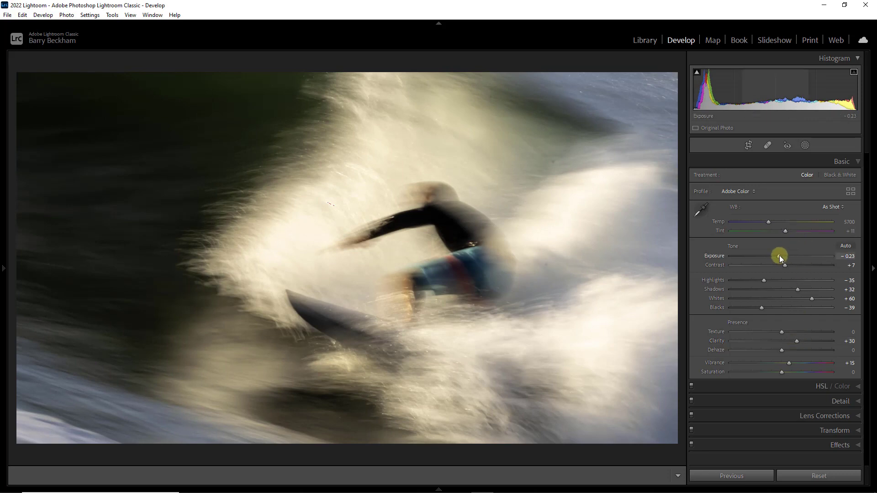
pyautogui.moveTo(780, 255); pyautogui.dragTo(778, 255)
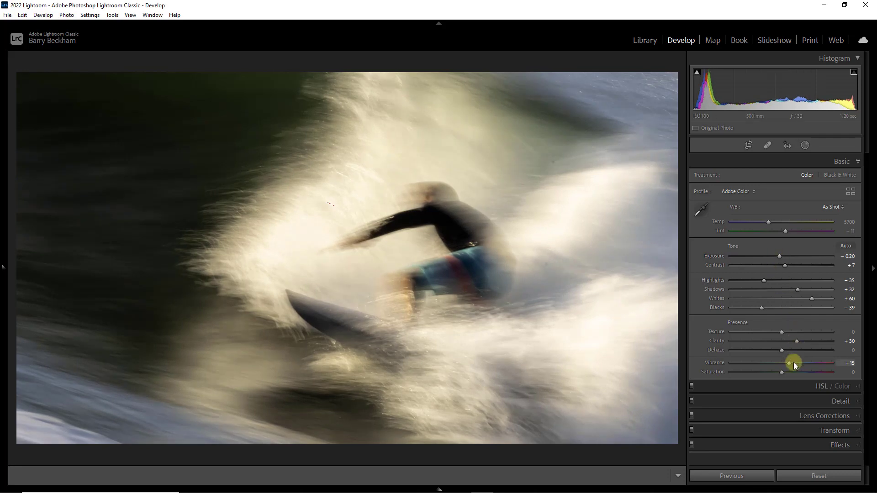
pyautogui.moveTo(805, 364); pyautogui.dragTo(806, 364)
pyautogui.moveTo(807, 364); pyautogui.dragTo(808, 363)
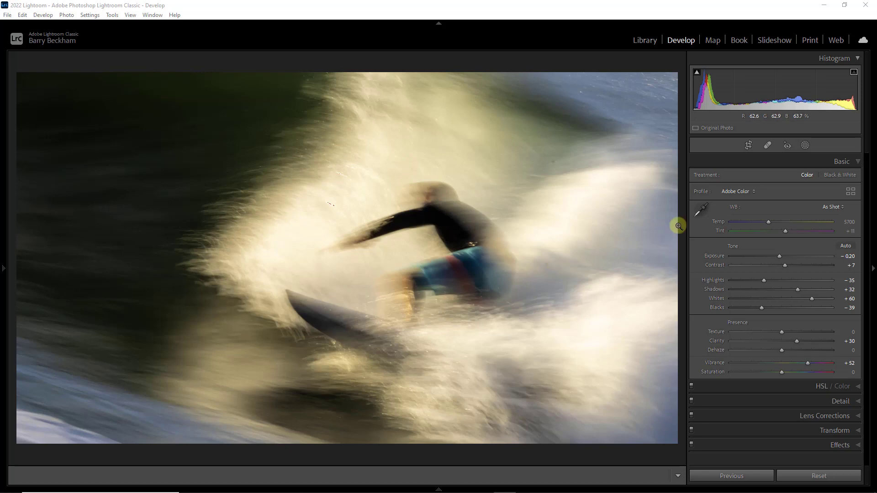
# - Heal the small dark spot in the spray behind the surfer, using size 31 and feather 0
pyautogui.click(768, 145)
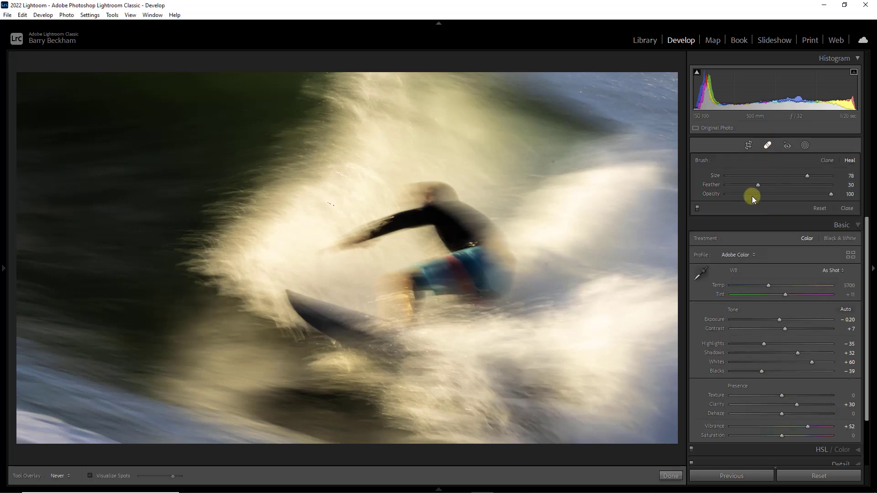
pyautogui.moveTo(758, 184); pyautogui.dragTo(728, 184)
pyautogui.click(731, 176)
pyautogui.moveTo(731, 175); pyautogui.dragTo(736, 175)
pyautogui.scroll(5, 513, 262)
pyautogui.scroll(-1, 553, 261)
pyautogui.click(554, 161)
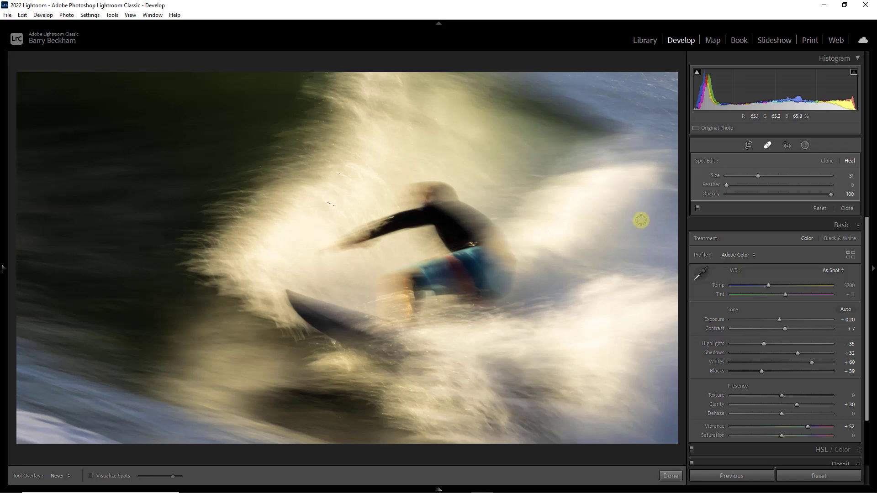
pyautogui.moveTo(563, 168)
pyautogui.mouseDown()
pyautogui.moveTo(520, 185)
pyautogui.moveTo(572, 257)
pyautogui.moveTo(626, 205)
pyautogui.mouseUp()
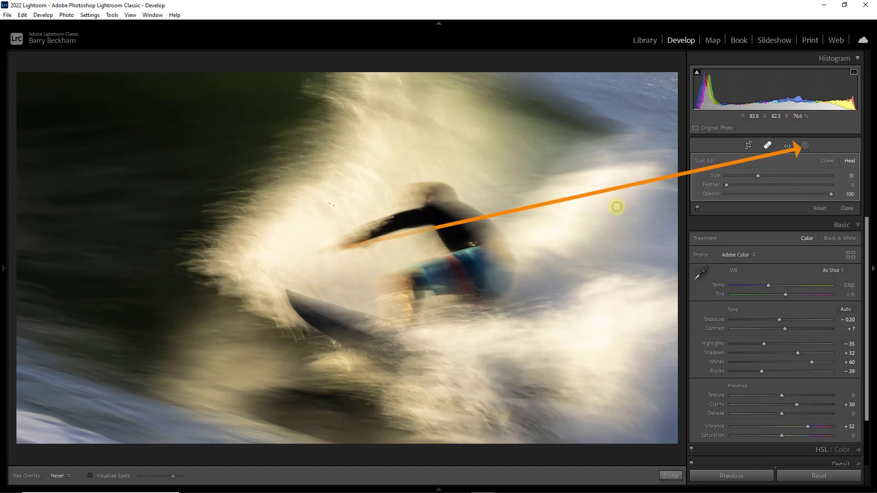
# - Create a brush mask with Highlights at -29 and Exposure at -1.35
pyautogui.click(806, 145)
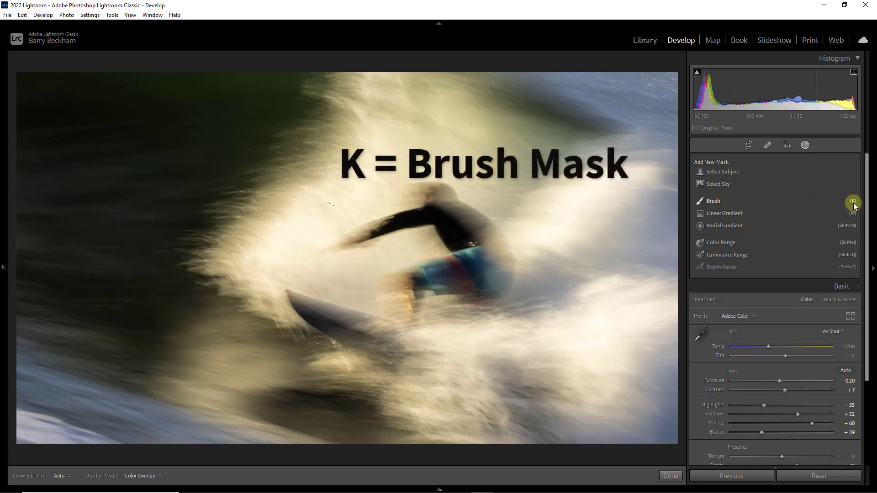
pyautogui.click(701, 202)
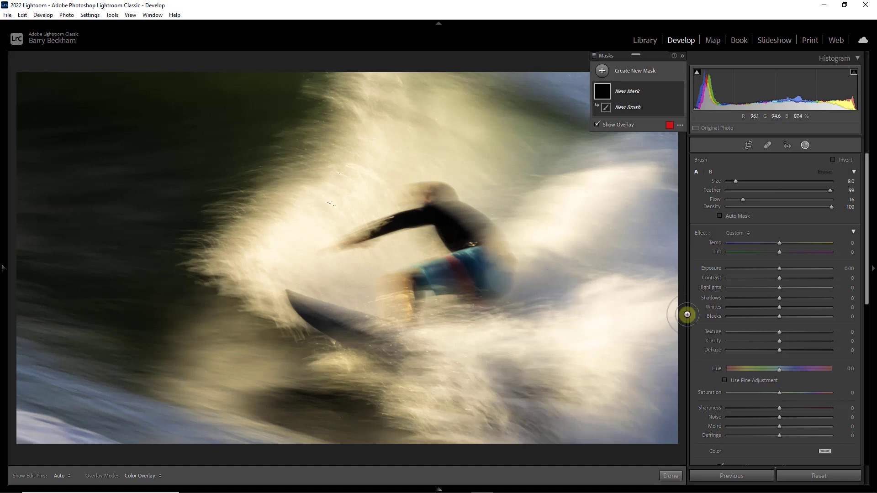
pyautogui.click(763, 289)
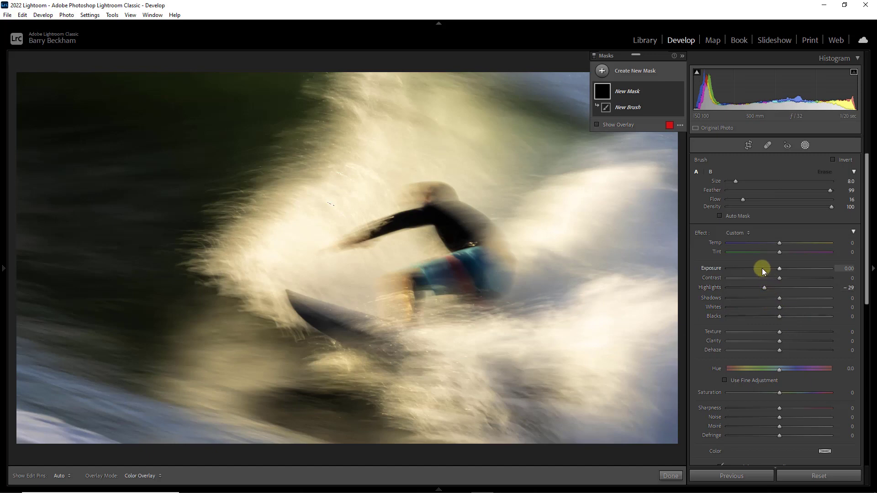
pyautogui.moveTo(764, 269); pyautogui.dragTo(762, 271)
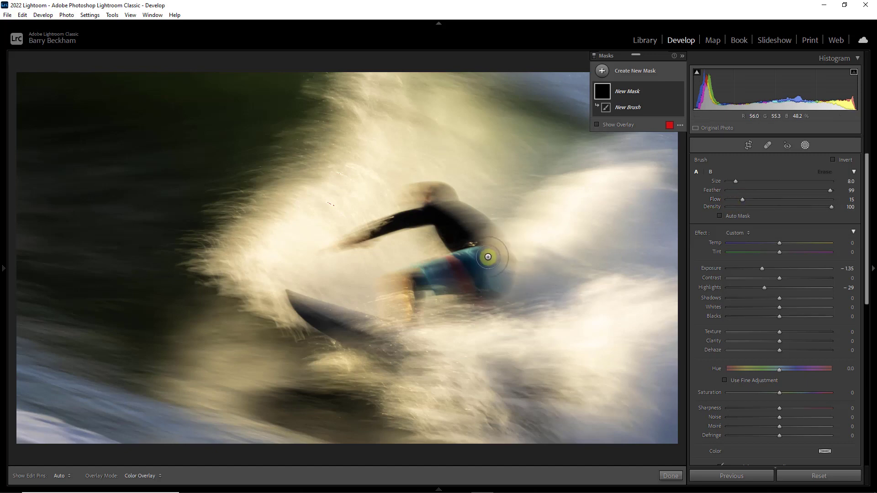
# - Reduce the mask brush to size 4.0 and paint over the bright white water behind and in front of the surfer
pyautogui.press('[')
pyautogui.press('[')
pyautogui.press('[')
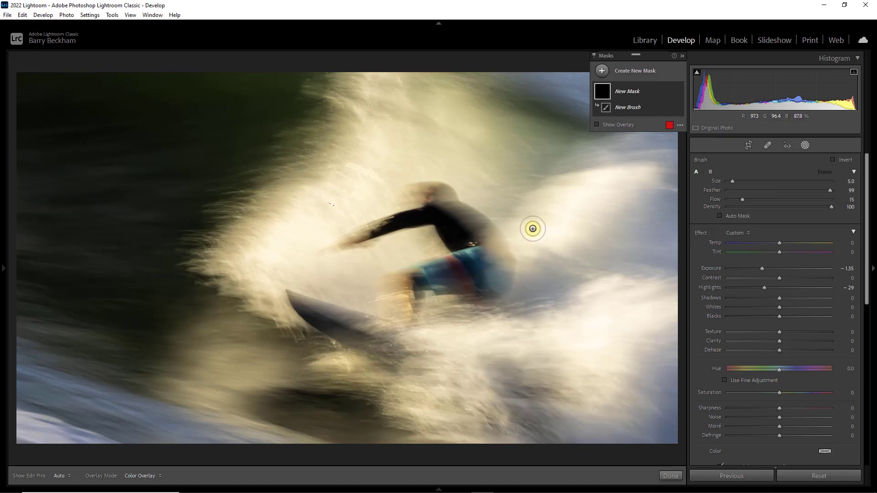
pyautogui.press('[')
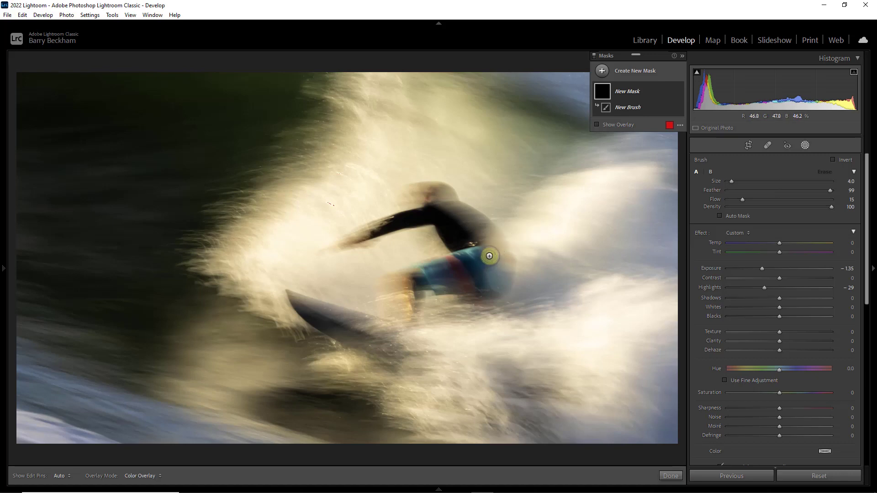
pyautogui.press('h')
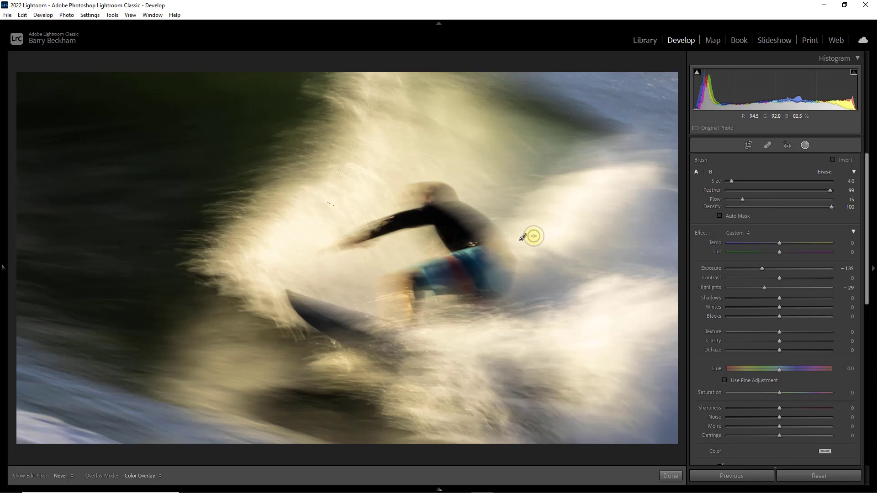
pyautogui.moveTo(533, 236)
pyautogui.mouseDown()
pyautogui.moveTo(561, 235)
pyautogui.moveTo(550, 231)
pyautogui.moveTo(582, 194)
pyautogui.moveTo(573, 191)
pyautogui.moveTo(598, 193)
pyautogui.moveTo(561, 196)
pyautogui.moveTo(547, 212)
pyautogui.mouseUp()
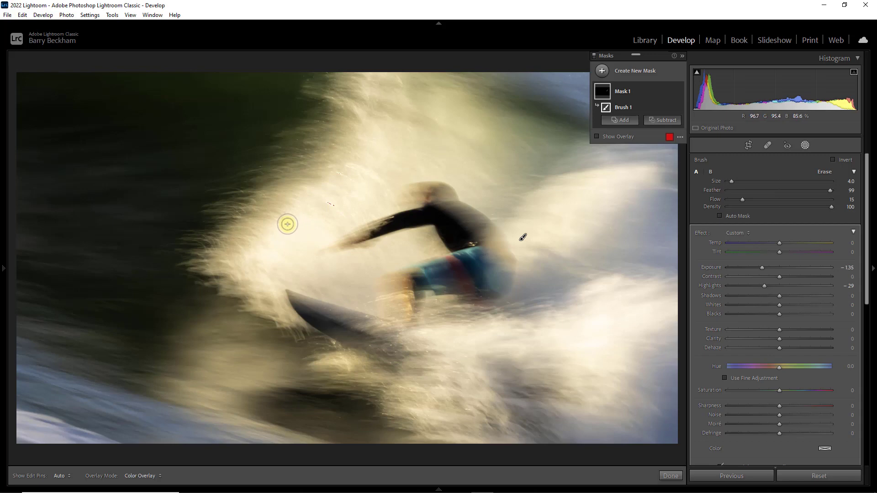
pyautogui.press('h')
pyautogui.moveTo(320, 193)
pyautogui.mouseDown()
pyautogui.moveTo(256, 228)
pyautogui.moveTo(302, 244)
pyautogui.moveTo(294, 255)
pyautogui.moveTo(318, 268)
pyautogui.moveTo(348, 266)
pyautogui.mouseUp()
# - Enlarge the mask brush to size 10.0 and paint over the bright white water around the surfer and across the lower right of the photo
pyautogui.press(']')
pyautogui.press(']')
pyautogui.press(']')
pyautogui.press(']')
pyautogui.press(']')
pyautogui.press(']')
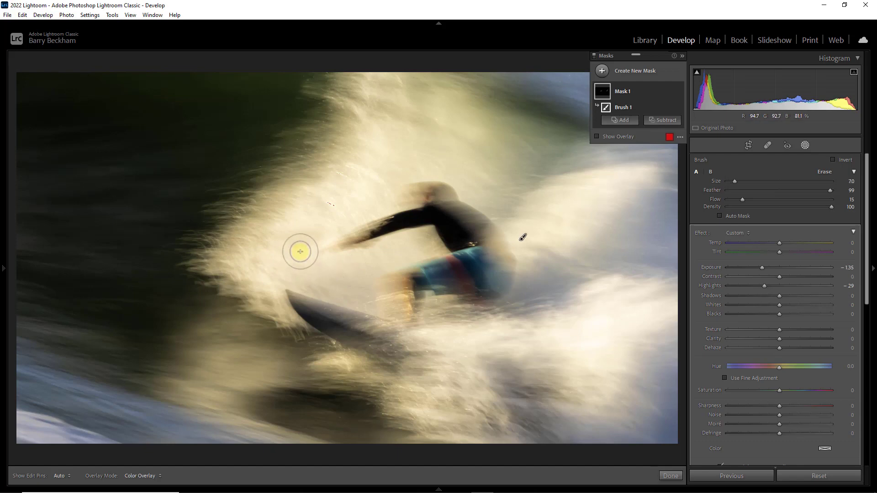
pyautogui.moveTo(296, 221)
pyautogui.mouseDown()
pyautogui.moveTo(327, 219)
pyautogui.moveTo(336, 190)
pyautogui.moveTo(322, 184)
pyautogui.moveTo(320, 257)
pyautogui.moveTo(406, 262)
pyautogui.mouseUp()
pyautogui.moveTo(421, 342)
pyautogui.mouseDown()
pyautogui.moveTo(641, 334)
pyautogui.moveTo(508, 338)
pyautogui.moveTo(645, 308)
pyautogui.moveTo(620, 309)
pyautogui.moveTo(618, 285)
pyautogui.moveTo(420, 345)
pyautogui.moveTo(595, 341)
pyautogui.mouseUp()
pyautogui.moveTo(539, 339)
pyautogui.mouseDown()
pyautogui.moveTo(618, 345)
pyautogui.moveTo(588, 359)
pyautogui.moveTo(675, 367)
pyautogui.moveTo(479, 389)
pyautogui.moveTo(683, 394)
pyautogui.moveTo(519, 402)
pyautogui.moveTo(675, 413)
pyautogui.moveTo(499, 440)
pyautogui.moveTo(644, 440)
pyautogui.moveTo(679, 416)
pyautogui.moveTo(669, 360)
pyautogui.moveTo(658, 352)
pyautogui.moveTo(671, 361)
pyautogui.moveTo(685, 340)
pyautogui.moveTo(416, 436)
pyautogui.moveTo(545, 443)
pyautogui.moveTo(21, 426)
pyautogui.moveTo(52, 443)
pyautogui.moveTo(89, 437)
pyautogui.moveTo(4, 420)
pyautogui.moveTo(88, 437)
pyautogui.moveTo(3, 399)
pyautogui.moveTo(104, 440)
pyautogui.moveTo(3, 415)
pyautogui.moveTo(3, 425)
pyautogui.moveTo(54, 444)
pyautogui.moveTo(112, 442)
pyautogui.moveTo(33, 432)
pyautogui.moveTo(603, 455)
pyautogui.moveTo(388, 435)
pyautogui.moveTo(672, 437)
pyautogui.moveTo(662, 392)
pyautogui.moveTo(674, 357)
pyautogui.moveTo(663, 317)
pyautogui.moveTo(580, 333)
pyautogui.moveTo(670, 310)
pyautogui.moveTo(634, 327)
pyautogui.moveTo(471, 352)
pyautogui.moveTo(437, 342)
pyautogui.moveTo(596, 340)
pyautogui.moveTo(575, 339)
pyautogui.mouseUp()
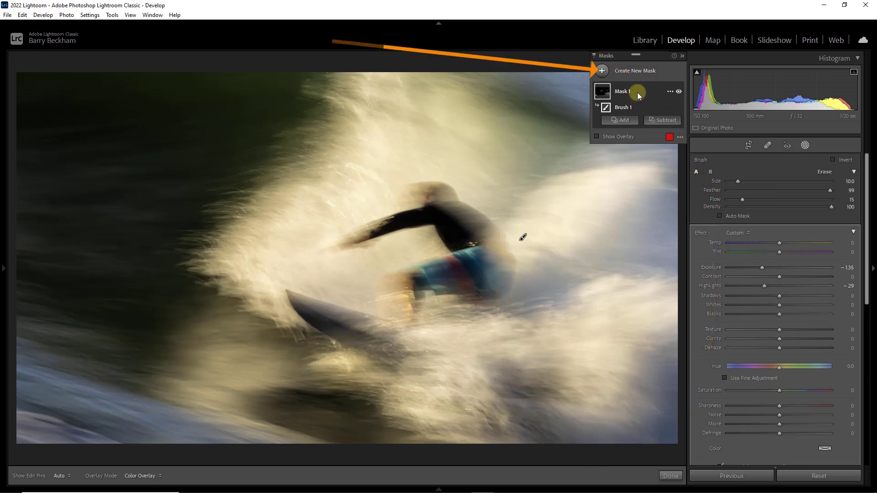
# - Create a linear gradient mask fading horizontally from the photo's right edge to just behind the surfer's outstretched hand
pyautogui.click(603, 73)
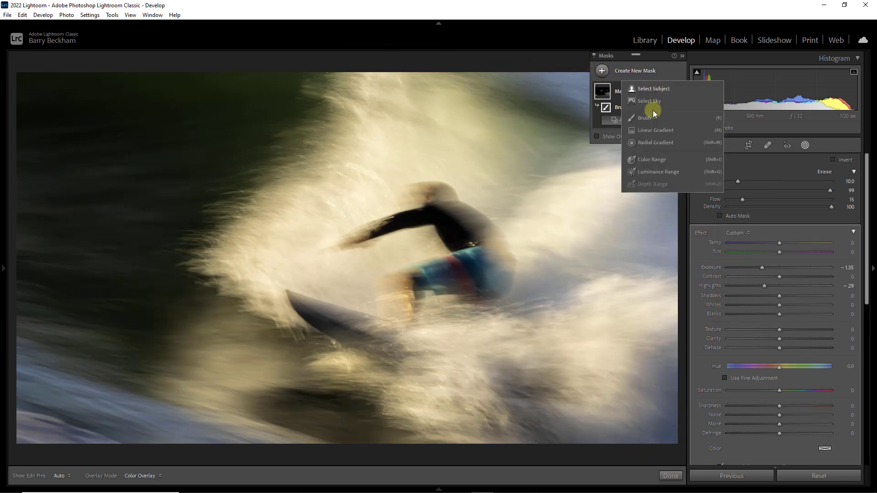
pyautogui.click(646, 131)
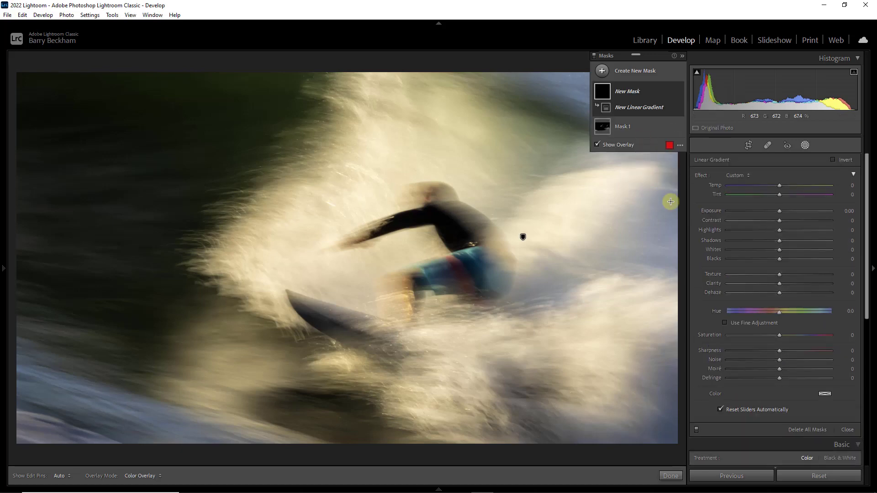
pyautogui.moveTo(667, 205); pyautogui.dragTo(335, 204)
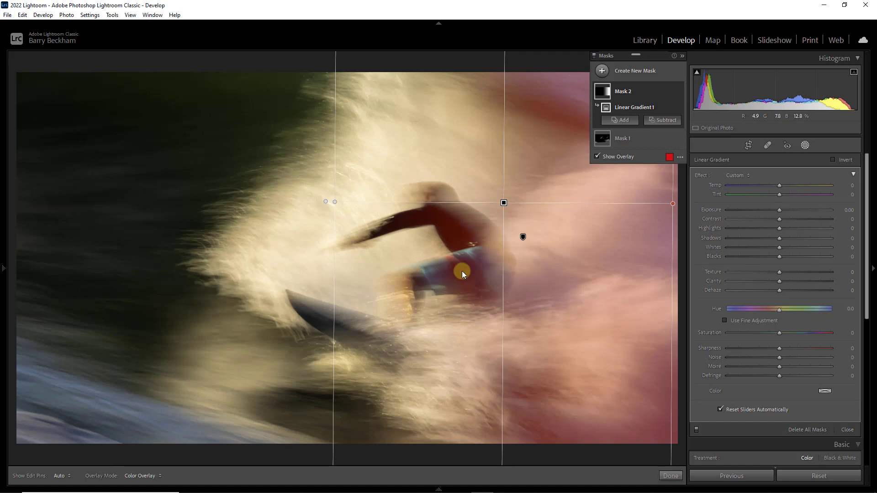
# - Intersect the right-side gradient mask with Select Subject and set its Exposure to -0.71
pyautogui.moveTo(662, 94)
pyautogui.click(670, 92)
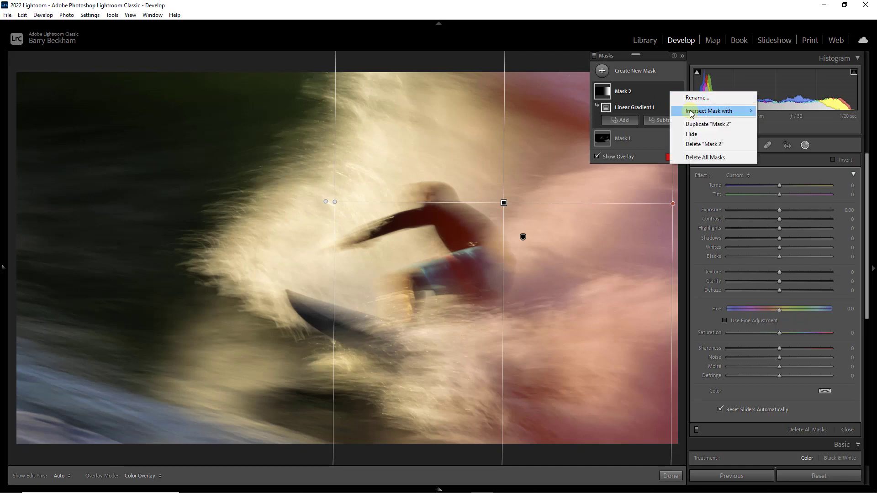
pyautogui.moveTo(691, 113)
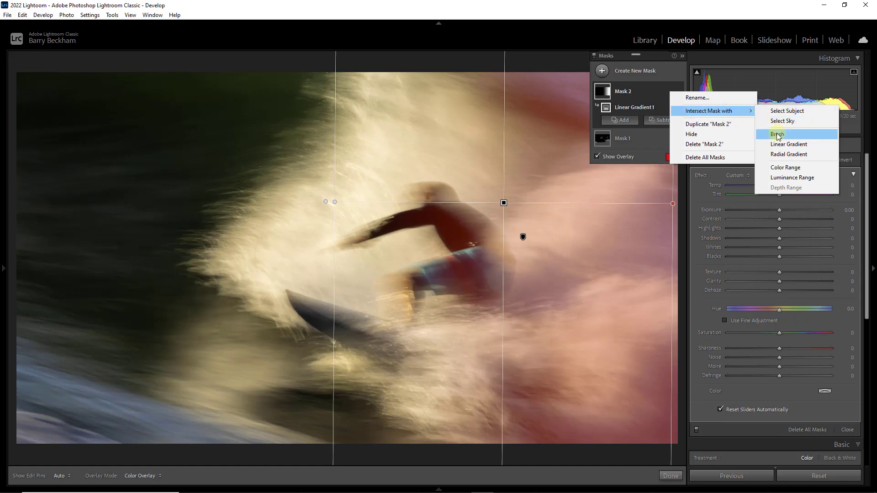
pyautogui.click(777, 112)
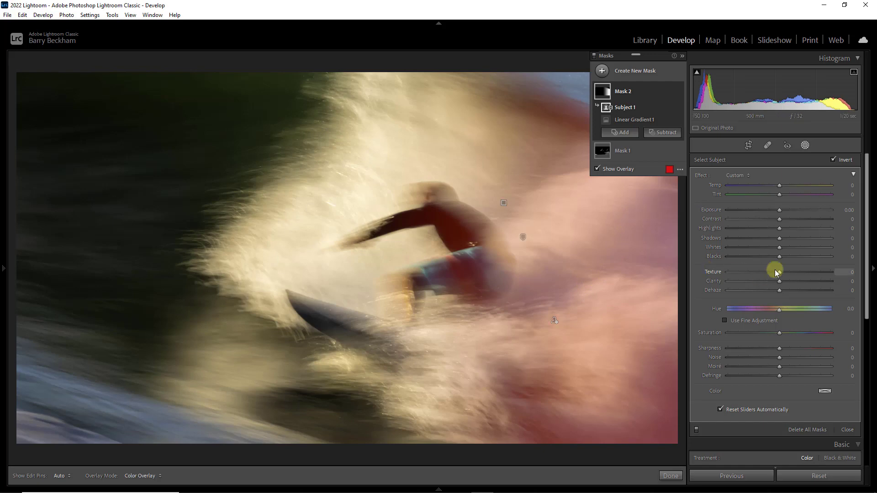
pyautogui.moveTo(782, 211); pyautogui.dragTo(773, 211)
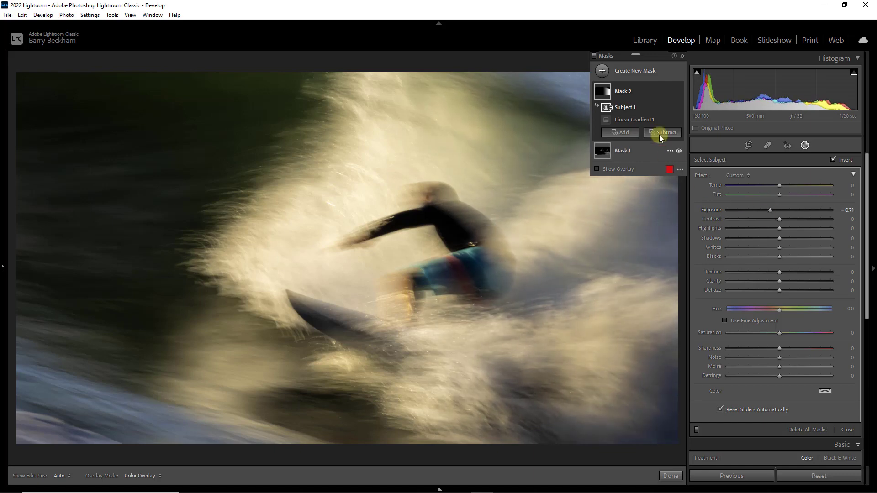
# - Subtract the surfer from the right-side gradient mask by painting over the figure with a brush of size 6.0
pyautogui.click(665, 136)
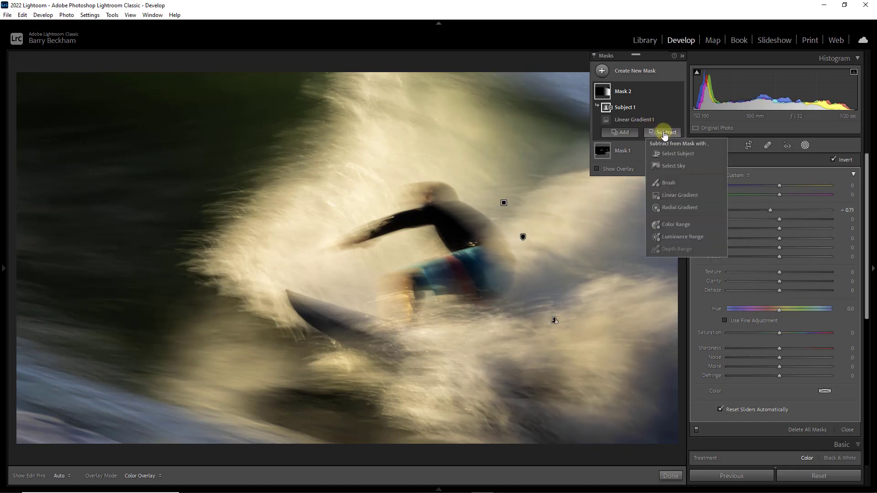
pyautogui.click(667, 183)
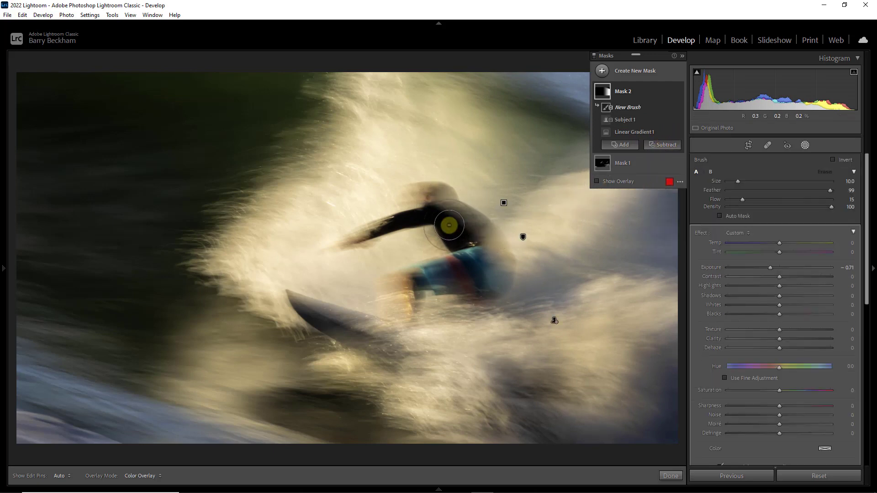
pyautogui.press('[')
pyautogui.press('[')
pyautogui.press('[')
pyautogui.press('[')
pyautogui.press('h')
pyautogui.moveTo(426, 193)
pyautogui.mouseDown()
pyautogui.moveTo(462, 233)
pyautogui.moveTo(466, 227)
pyautogui.moveTo(457, 234)
pyautogui.moveTo(476, 230)
pyautogui.moveTo(472, 243)
pyautogui.moveTo(498, 258)
pyautogui.moveTo(483, 282)
pyautogui.moveTo(457, 216)
pyautogui.moveTo(486, 226)
pyautogui.moveTo(491, 238)
pyautogui.moveTo(473, 270)
pyautogui.moveTo(432, 182)
pyautogui.moveTo(447, 201)
pyautogui.moveTo(444, 190)
pyautogui.moveTo(435, 198)
pyautogui.moveTo(443, 197)
pyautogui.moveTo(422, 190)
pyautogui.moveTo(470, 232)
pyautogui.moveTo(480, 271)
pyautogui.moveTo(497, 245)
pyautogui.moveTo(404, 273)
pyautogui.moveTo(392, 301)
pyautogui.moveTo(395, 337)
pyautogui.mouseUp()
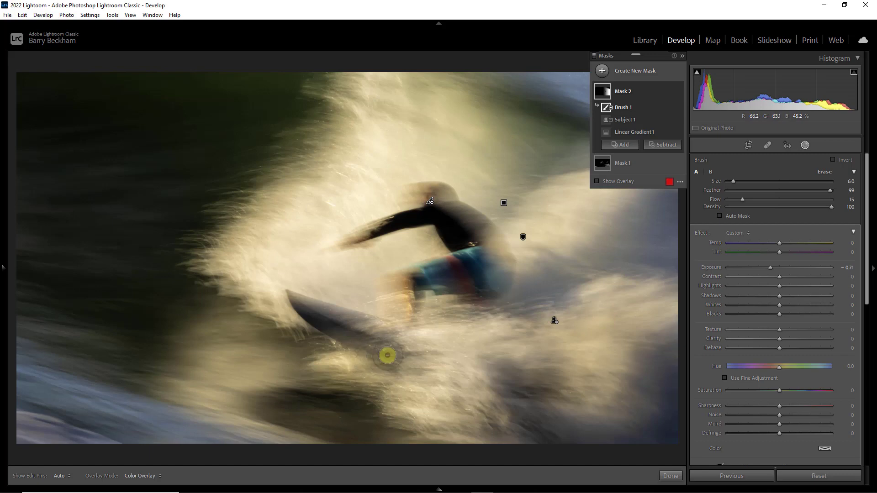
# - Create an angled linear gradient mask rising from the photo's bottom-left corner to cover the bluish foreground water
pyautogui.click(601, 71)
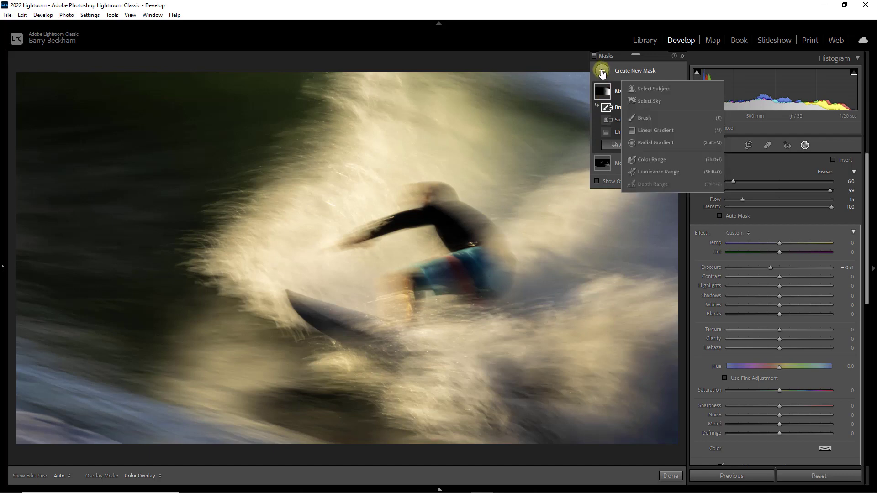
pyautogui.click(641, 131)
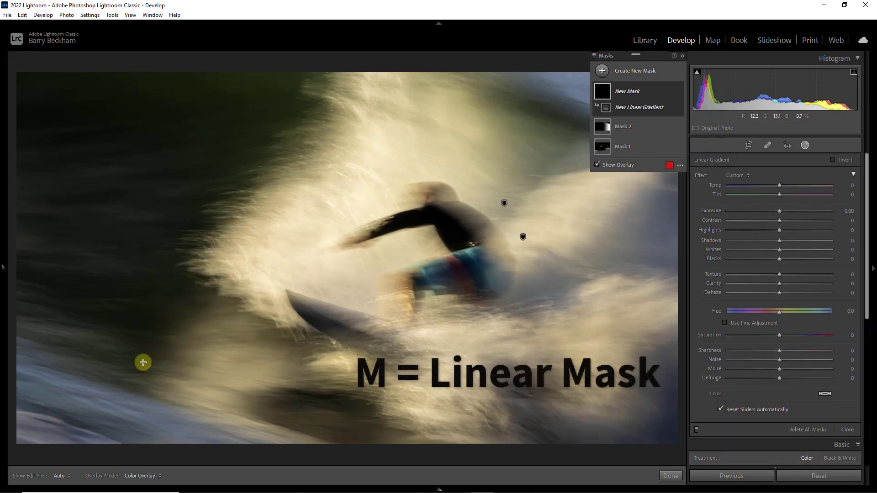
pyautogui.moveTo(90, 439); pyautogui.dragTo(123, 310)
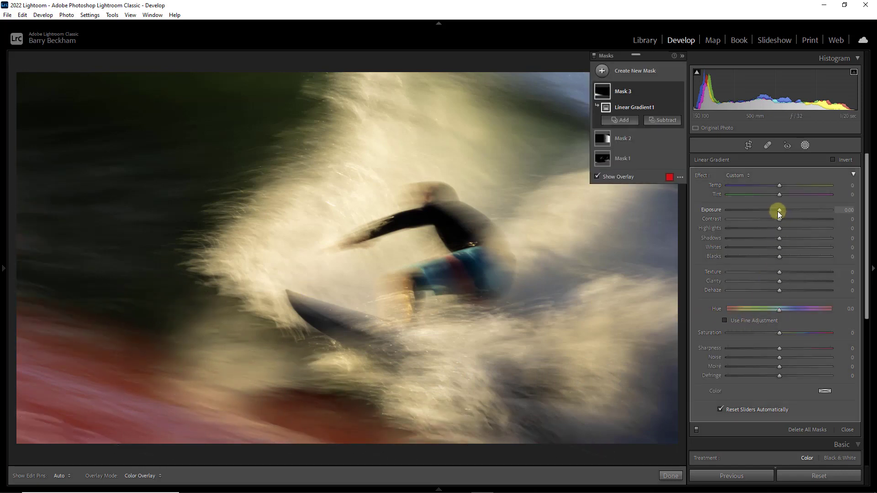
# - Set the bottom-left gradient mask to Exposure -0.46, Temp 22, Whites 27 and Blacks -18
pyautogui.moveTo(778, 210); pyautogui.dragTo(772, 213)
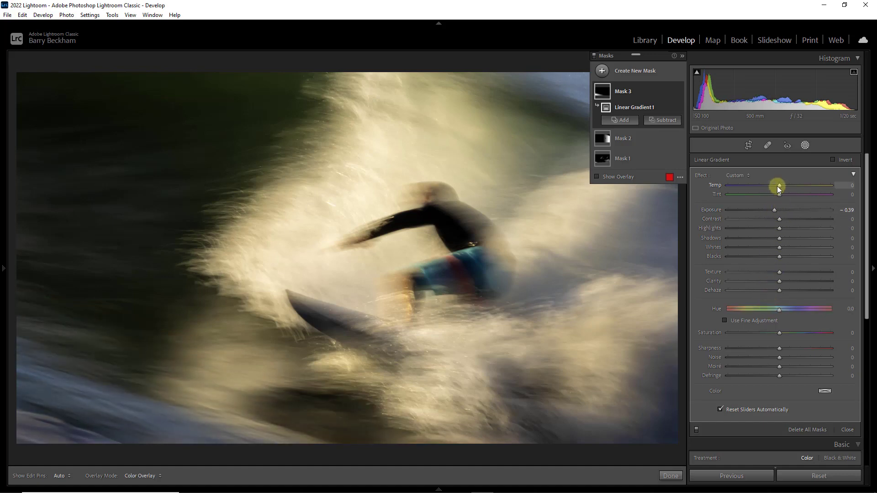
pyautogui.moveTo(781, 187); pyautogui.dragTo(792, 187)
pyautogui.moveTo(792, 185); pyautogui.dragTo(790, 189)
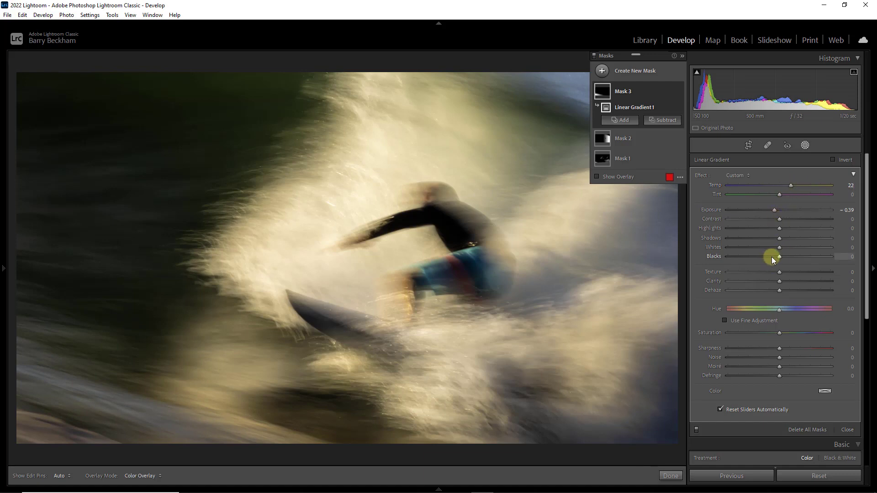
pyautogui.moveTo(772, 256); pyautogui.dragTo(770, 257)
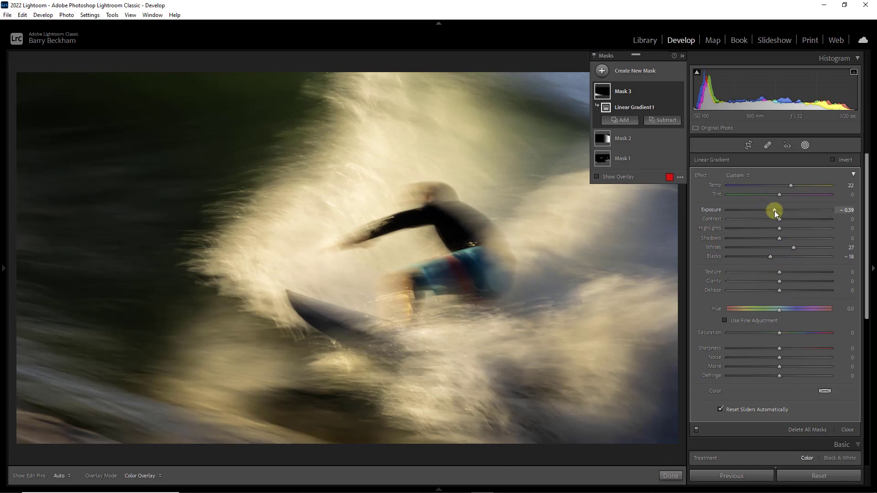
pyautogui.moveTo(775, 209); pyautogui.dragTo(772, 211)
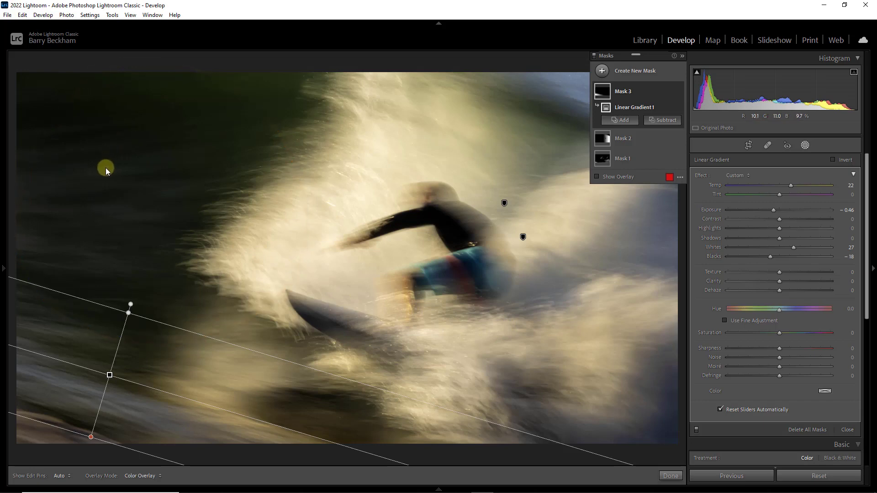
# - Add a diagonal linear gradient mask from the photo's upper-left corner to the surfboard and set its Shadows to 44
pyautogui.press('m')
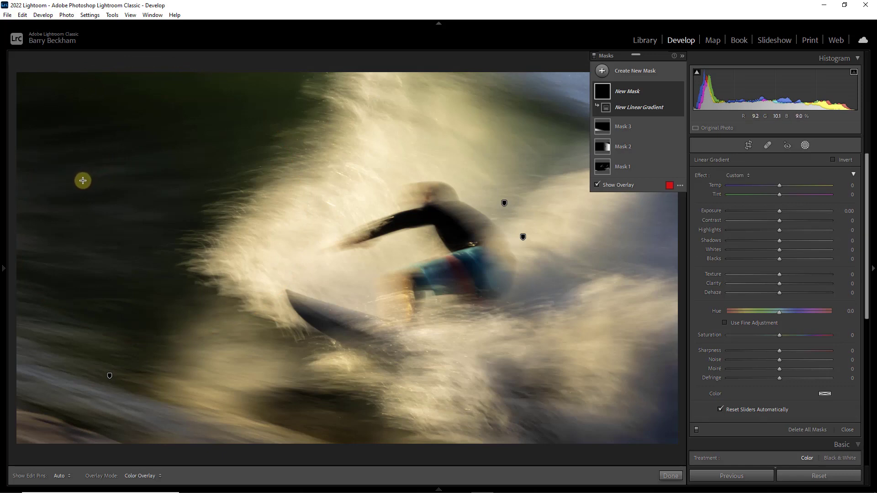
pyautogui.moveTo(39, 118); pyautogui.dragTo(353, 311)
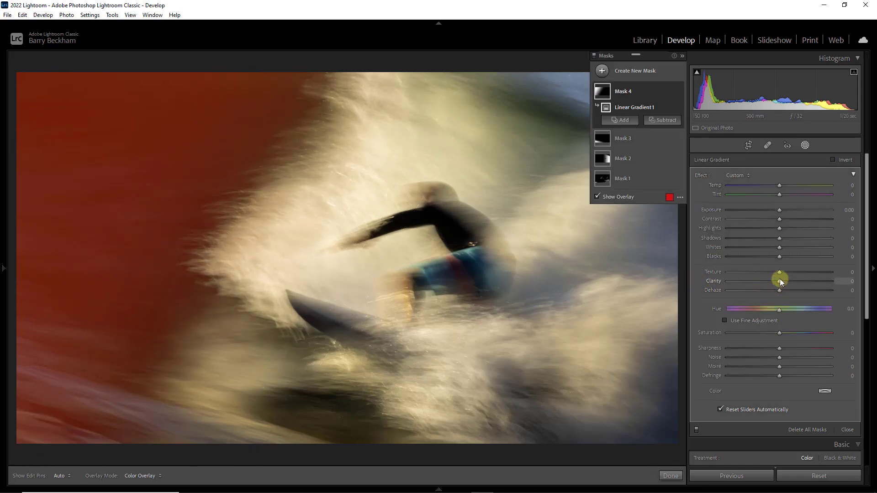
pyautogui.press('o')
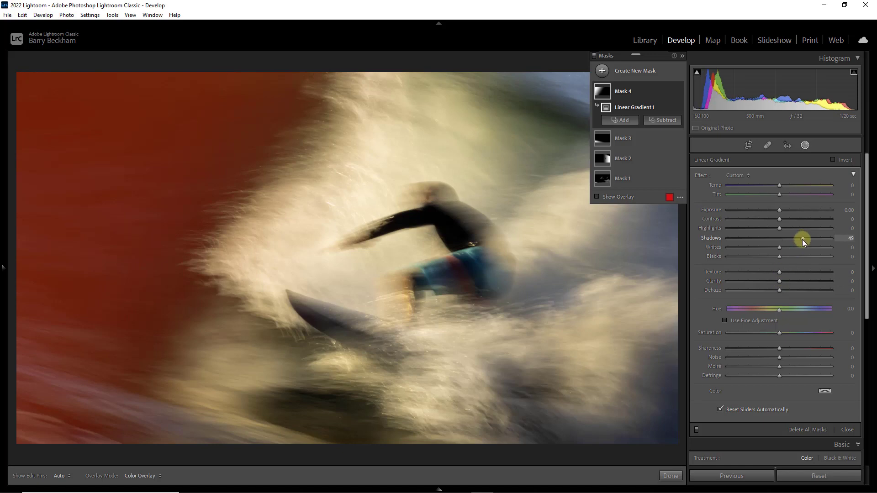
pyautogui.click(805, 239)
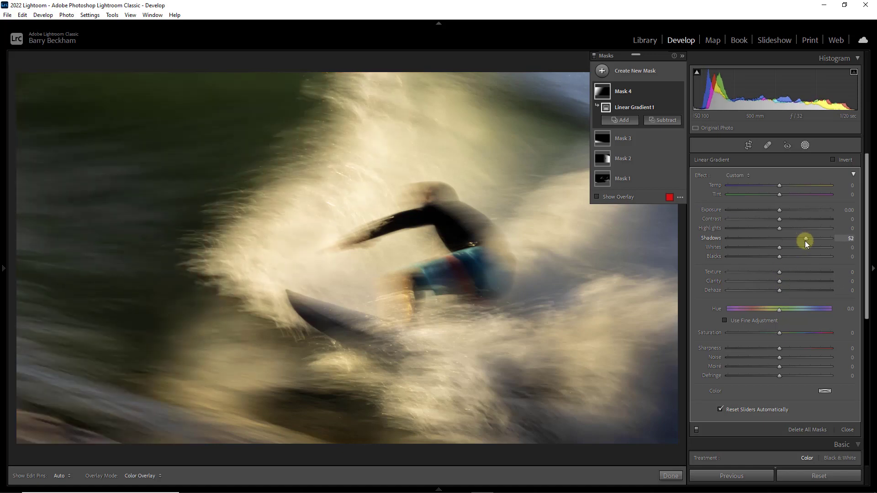
pyautogui.moveTo(804, 241); pyautogui.dragTo(802, 240)
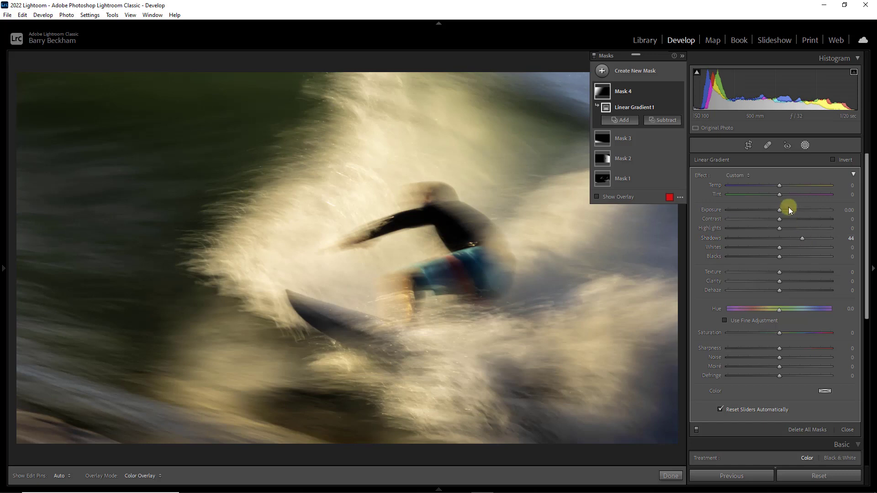
pyautogui.moveTo(779, 210); pyautogui.dragTo(780, 211)
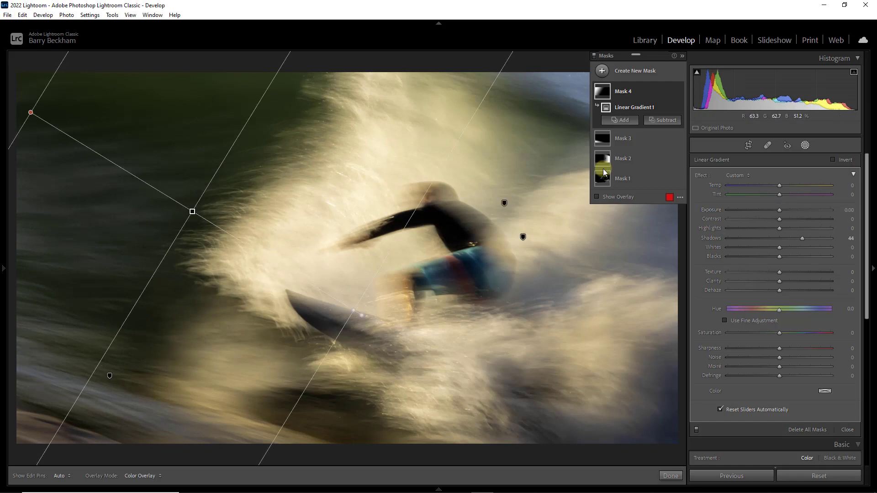
# - Subtract the bottom-left foreground water from the upper-left gradient mask with a size 11.0 brush, raising Flow to 36
pyautogui.click(662, 121)
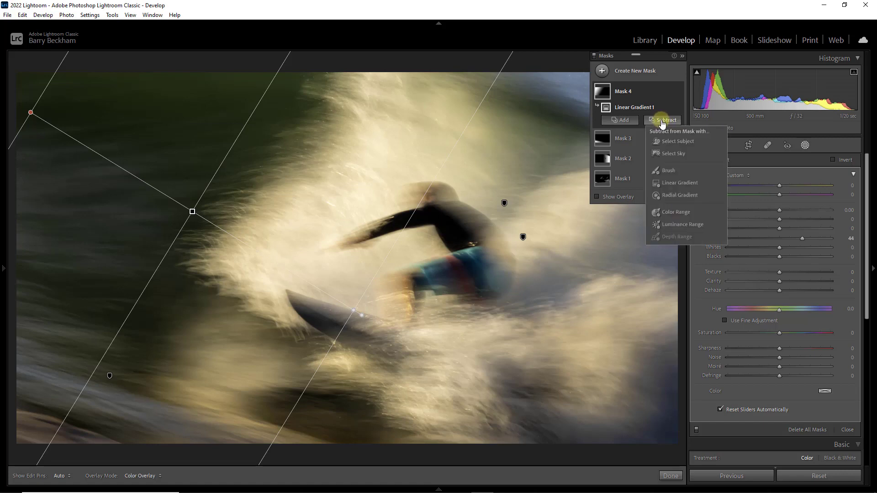
pyautogui.click(664, 171)
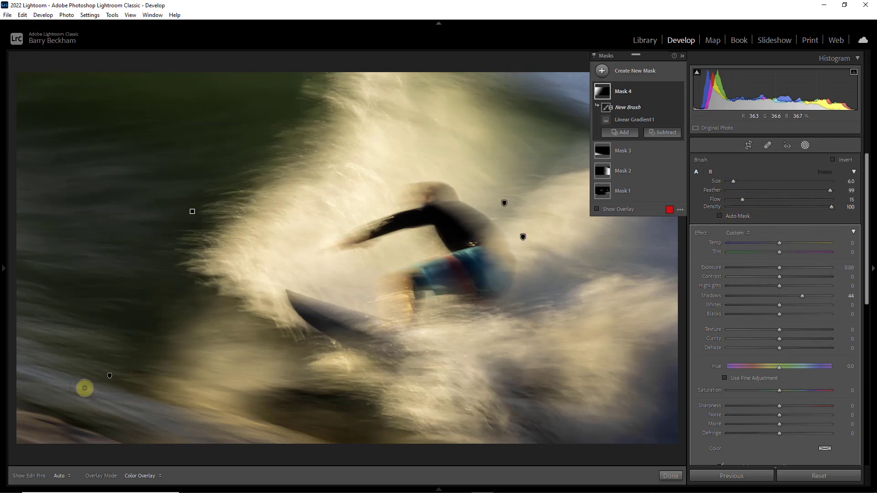
pyautogui.scroll(5, 93, 381)
pyautogui.moveTo(53, 371)
pyautogui.mouseDown()
pyautogui.moveTo(84, 348)
pyautogui.moveTo(92, 353)
pyautogui.moveTo(60, 393)
pyautogui.moveTo(74, 388)
pyautogui.moveTo(77, 405)
pyautogui.moveTo(20, 386)
pyautogui.moveTo(2, 424)
pyautogui.moveTo(286, 443)
pyautogui.moveTo(56, 413)
pyautogui.moveTo(2, 420)
pyautogui.moveTo(152, 378)
pyautogui.moveTo(108, 339)
pyautogui.moveTo(172, 354)
pyautogui.moveTo(156, 351)
pyautogui.mouseUp()
pyautogui.moveTo(58, 403)
pyautogui.mouseDown()
pyautogui.moveTo(45, 406)
pyautogui.moveTo(43, 425)
pyautogui.mouseUp()
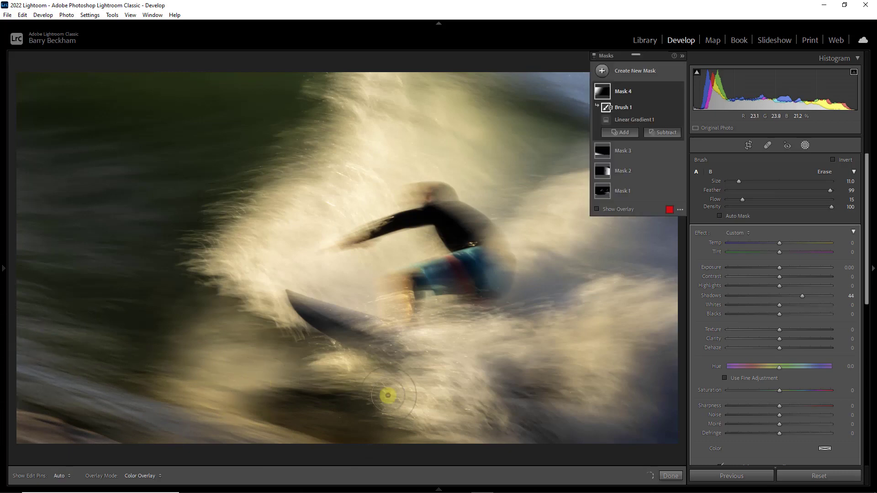
pyautogui.click(763, 199)
pyautogui.moveTo(19, 370)
pyautogui.mouseDown()
pyautogui.moveTo(358, 454)
pyautogui.moveTo(2, 436)
pyautogui.moveTo(104, 409)
pyautogui.moveTo(72, 356)
pyautogui.moveTo(158, 388)
pyautogui.moveTo(262, 373)
pyautogui.moveTo(232, 427)
pyautogui.moveTo(272, 440)
pyautogui.mouseUp()
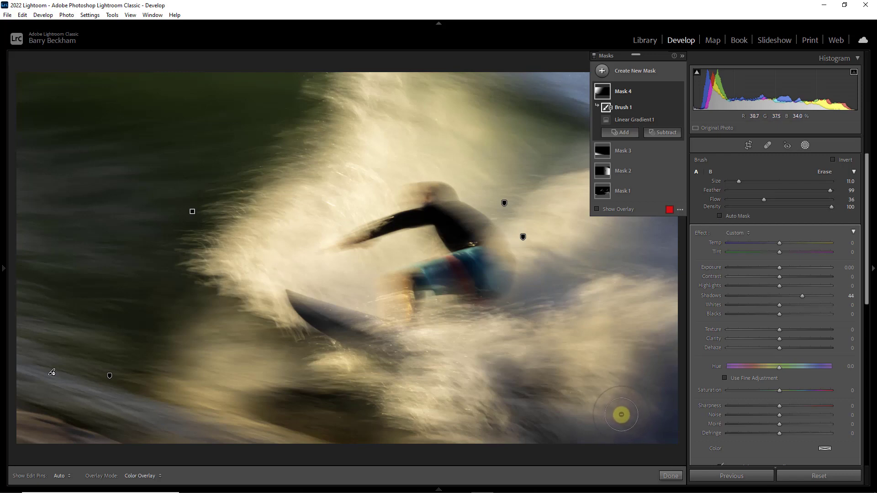
# - Add a linear gradient mask from the photo's top edge down to the surfer's arm, with Highlights at -32 and Exposure at -0.43
pyautogui.press('m')
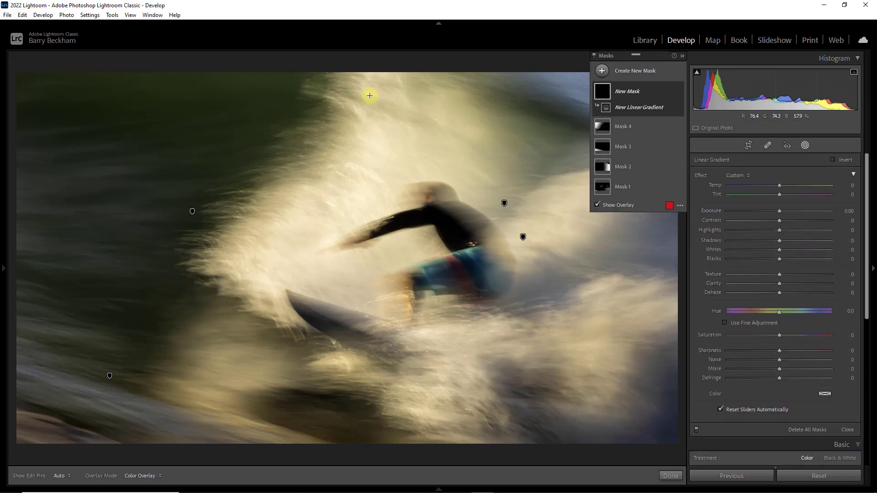
pyautogui.moveTo(338, 88); pyautogui.dragTo(344, 240)
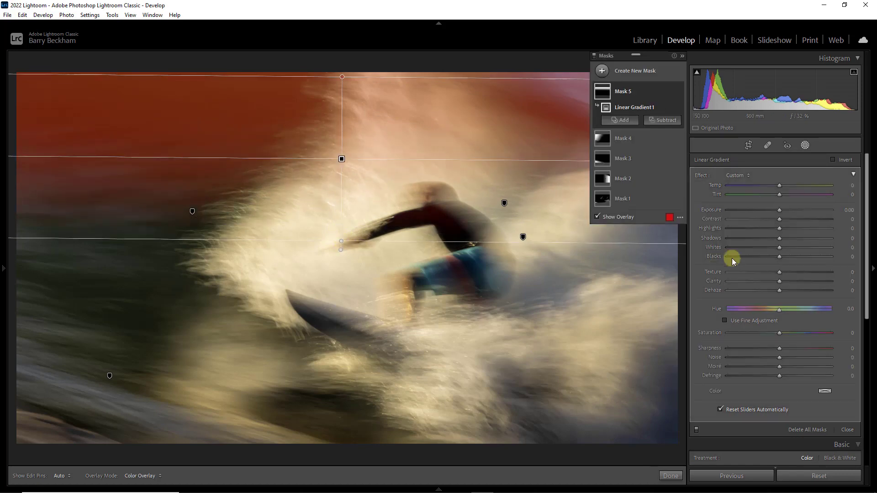
pyautogui.click(764, 228)
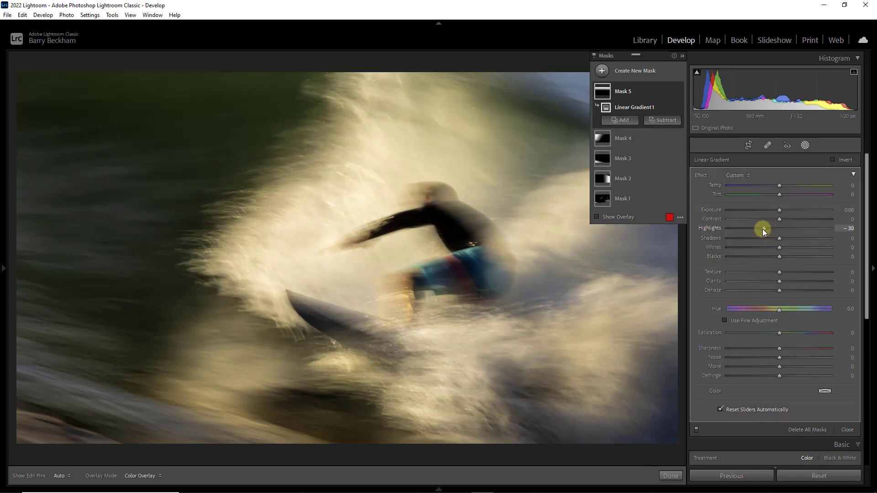
pyautogui.moveTo(780, 209); pyautogui.dragTo(774, 210)
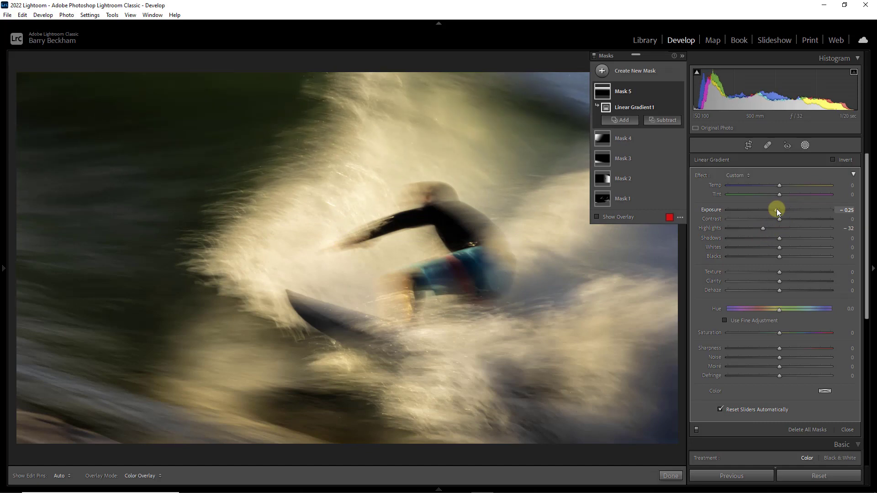
# - Move the Masks panel clear of the photo's upper-right corner and add a diagonal linear gradient mask from that corner toward the white spray behind the surfer
pyautogui.moveTo(636, 56); pyautogui.dragTo(113, 250)
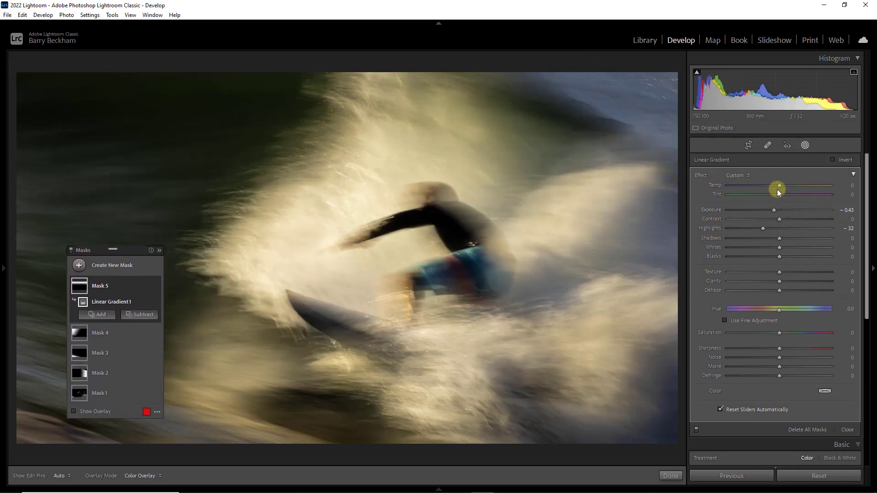
pyautogui.moveTo(774, 210); pyautogui.dragTo(774, 209)
pyautogui.click(623, 117)
pyautogui.press('m')
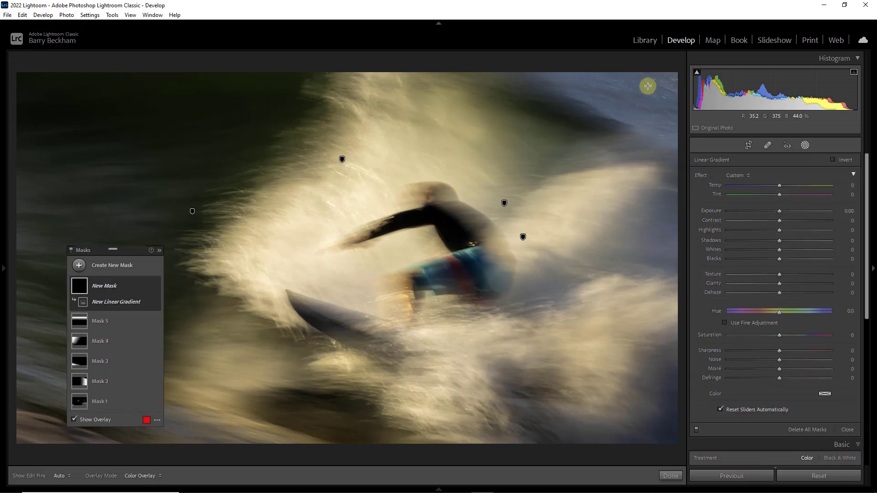
pyautogui.moveTo(652, 81); pyautogui.dragTo(611, 183)
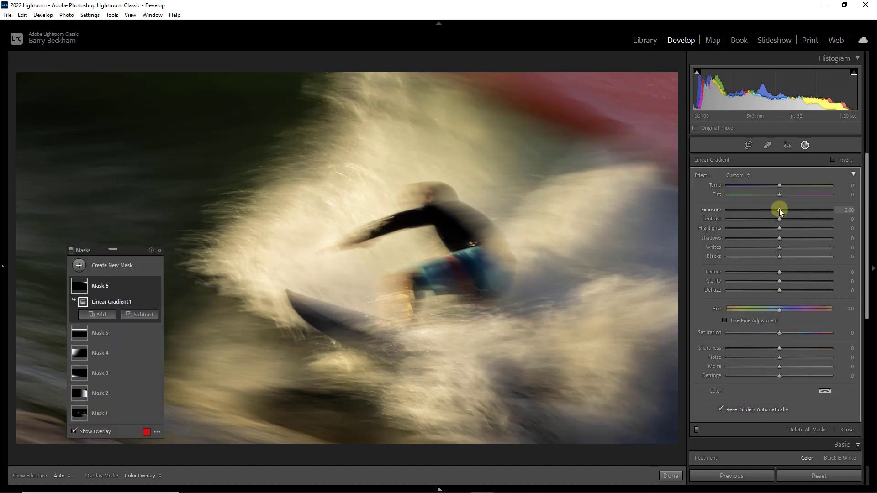
# - Set the upper-right gradient mask to Exposure -0.92, Temp 13, Whites 22 and Blacks -14, and move the Masks panel off the dark left-hand water
pyautogui.moveTo(779, 209); pyautogui.dragTo(769, 210)
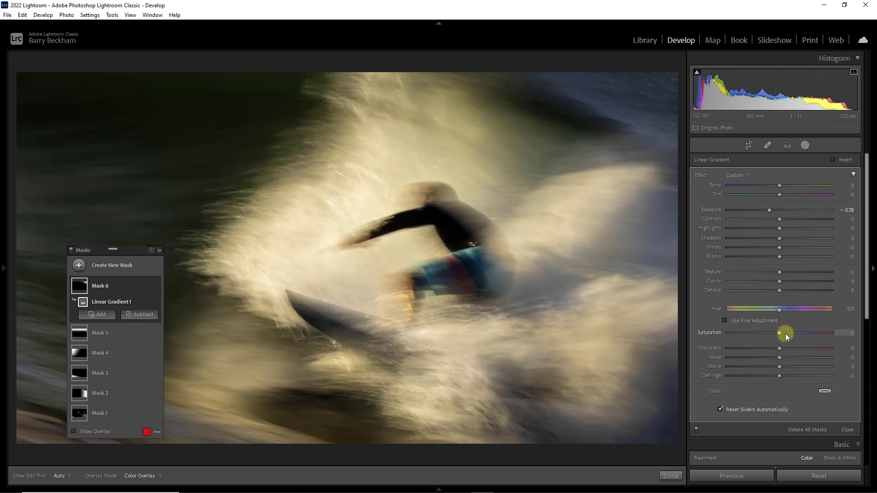
pyautogui.moveTo(780, 185)
pyautogui.mouseDown()
pyautogui.moveTo(794, 185)
pyautogui.moveTo(787, 185)
pyautogui.mouseUp()
pyautogui.click(772, 257)
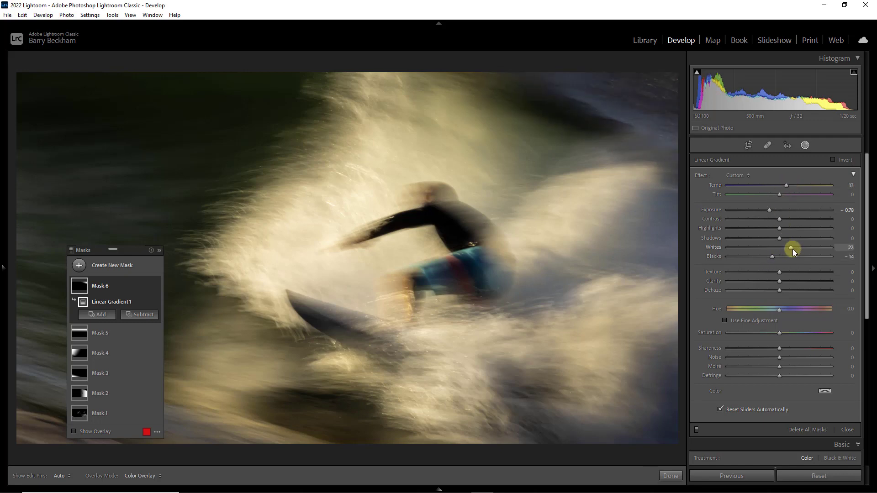
pyautogui.click(770, 210)
pyautogui.moveTo(770, 209); pyautogui.dragTo(767, 209)
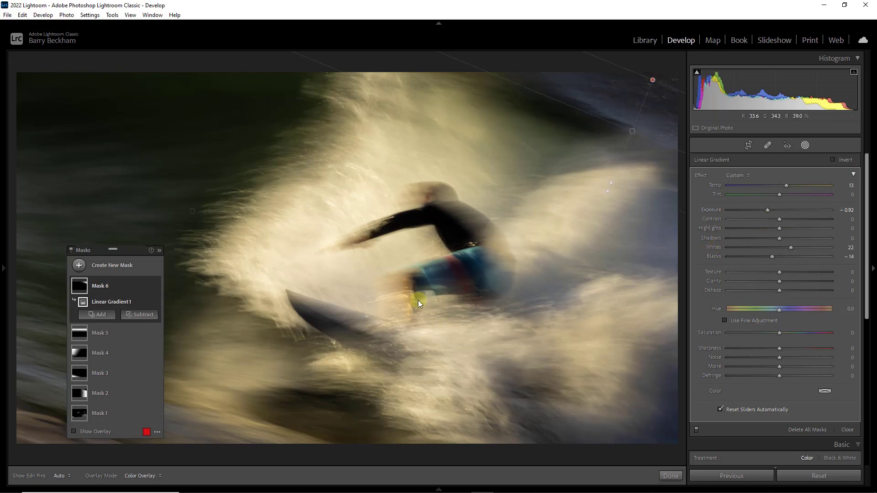
pyautogui.moveTo(114, 249); pyautogui.dragTo(636, 56)
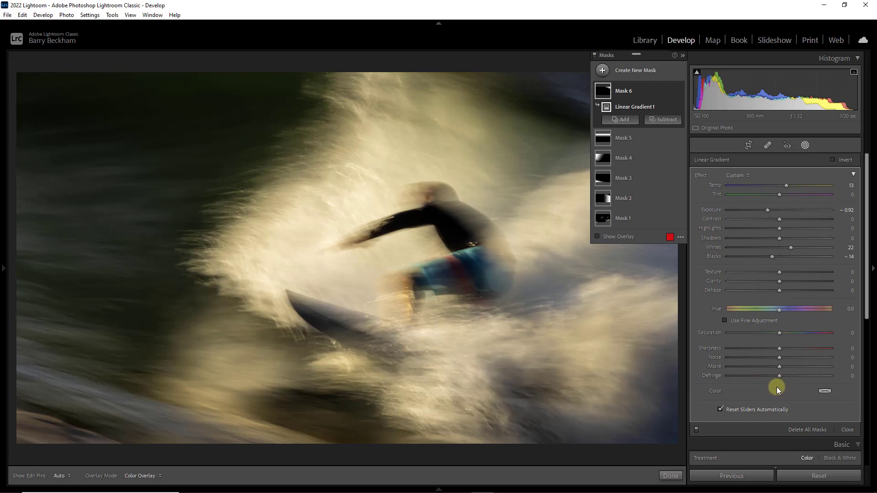
# - Start a new brush mask with a size 4.0 brush and Saturation at 64
pyautogui.press('k')
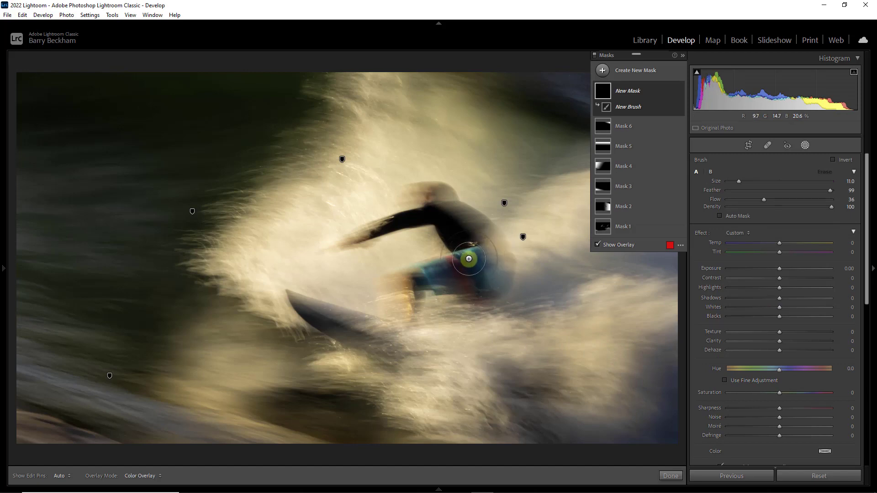
pyautogui.press('[')
pyautogui.press('[')
pyautogui.press('[')
pyautogui.press('[')
pyautogui.press('[')
pyautogui.press('[')
pyautogui.press('[')
pyautogui.click(812, 393)
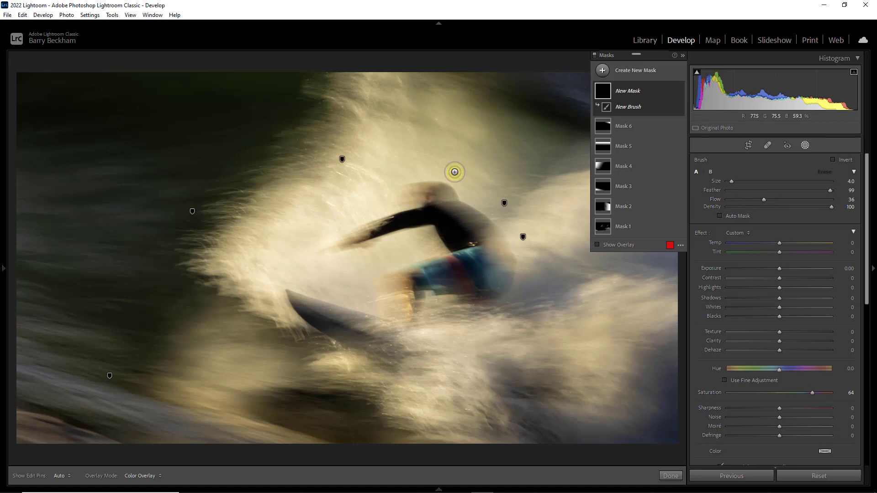
# - Paint the brush mask over the surfer's head, outstretched arm, legs and shorts, and raise its Saturation to 80
pyautogui.hotkey('shift', 'w')
pyautogui.press('h')
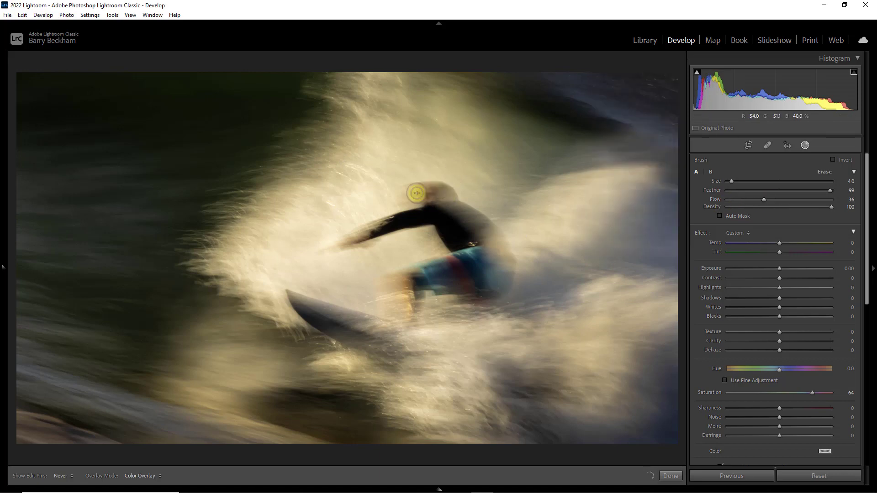
pyautogui.moveTo(422, 190)
pyautogui.mouseDown()
pyautogui.moveTo(414, 192)
pyautogui.moveTo(432, 207)
pyautogui.mouseUp()
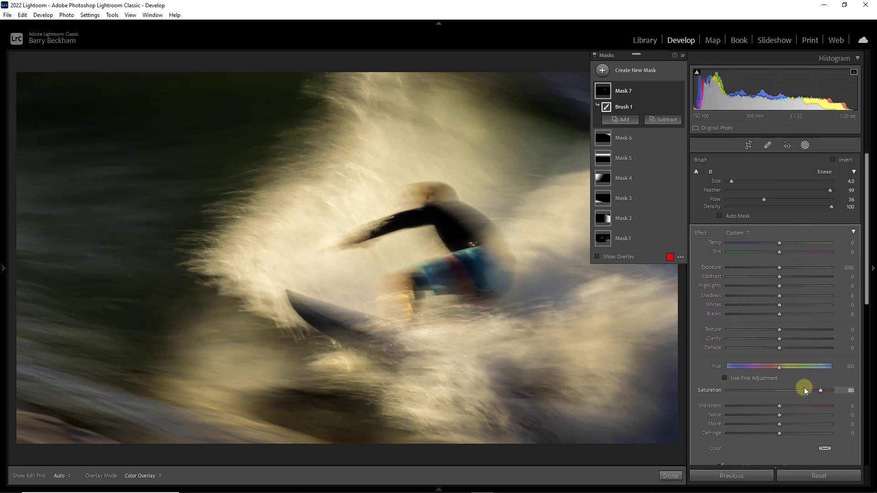
pyautogui.hotkey('shift', 'w')
pyautogui.press('h')
pyautogui.moveTo(368, 234); pyautogui.dragTo(337, 248)
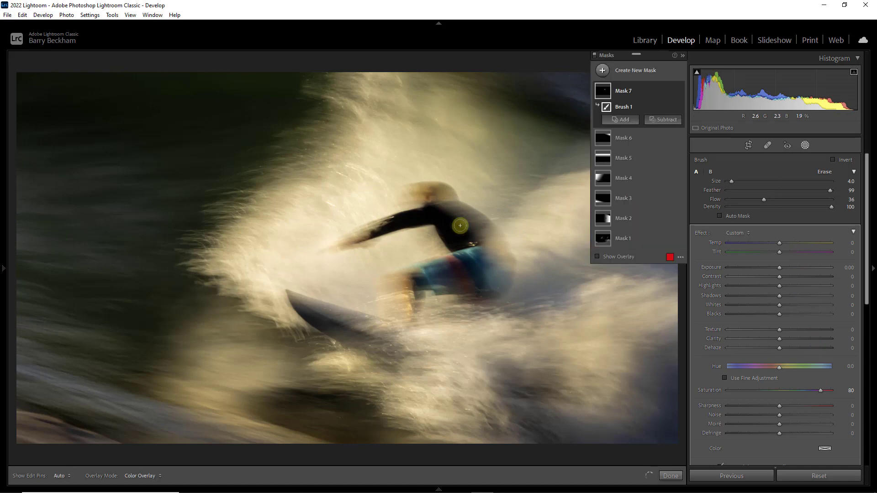
pyautogui.moveTo(396, 279); pyautogui.dragTo(400, 323)
pyautogui.moveTo(390, 322)
pyautogui.mouseDown()
pyautogui.moveTo(418, 274)
pyautogui.moveTo(420, 282)
pyautogui.mouseUp()
pyautogui.moveTo(495, 234)
pyautogui.mouseDown()
pyautogui.moveTo(504, 255)
pyautogui.moveTo(492, 240)
pyautogui.moveTo(472, 257)
pyautogui.moveTo(491, 254)
pyautogui.moveTo(494, 267)
pyautogui.moveTo(503, 261)
pyautogui.moveTo(497, 268)
pyautogui.moveTo(458, 257)
pyautogui.moveTo(431, 275)
pyautogui.moveTo(431, 289)
pyautogui.moveTo(483, 287)
pyautogui.moveTo(402, 271)
pyautogui.moveTo(397, 322)
pyautogui.moveTo(377, 333)
pyautogui.moveTo(317, 300)
pyautogui.moveTo(328, 302)
pyautogui.moveTo(365, 325)
pyautogui.moveTo(300, 299)
pyautogui.moveTo(370, 331)
pyautogui.mouseUp()
pyautogui.click(364, 234)
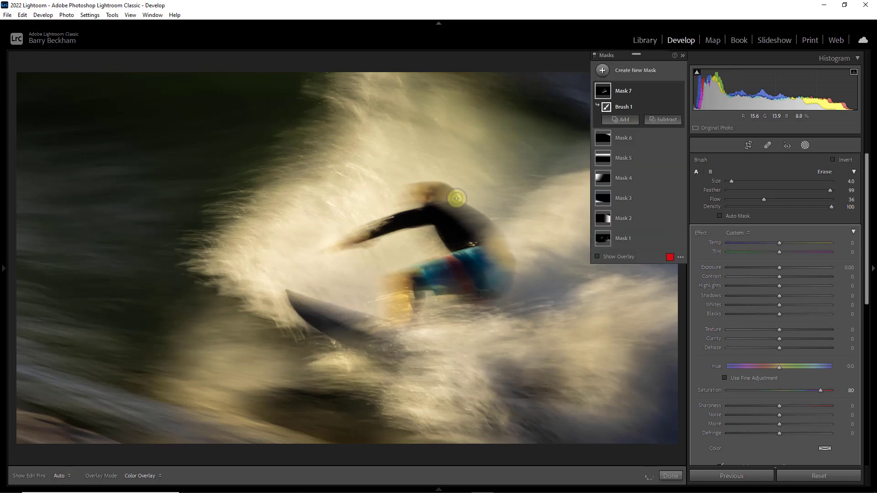
pyautogui.moveTo(442, 197)
pyautogui.mouseDown()
pyautogui.moveTo(415, 190)
pyautogui.moveTo(420, 199)
pyautogui.mouseUp()
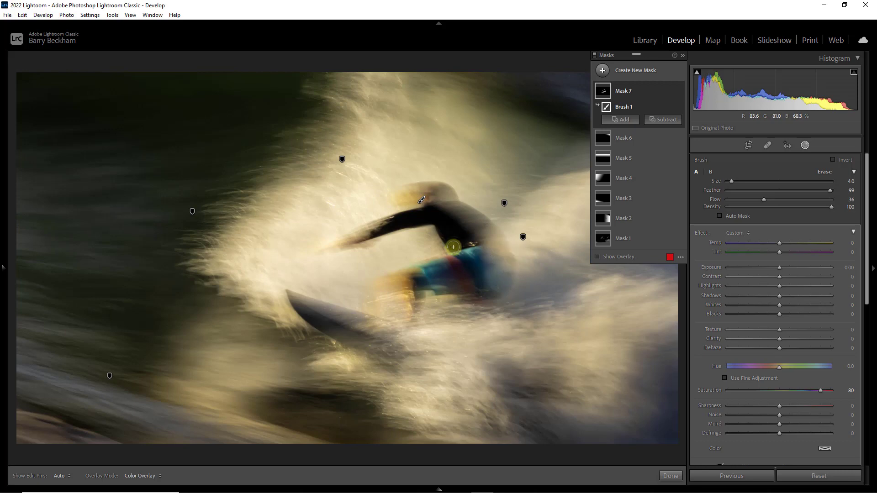
pyautogui.moveTo(422, 202)
pyautogui.moveTo(422, 202); pyautogui.dragTo(426, 200)
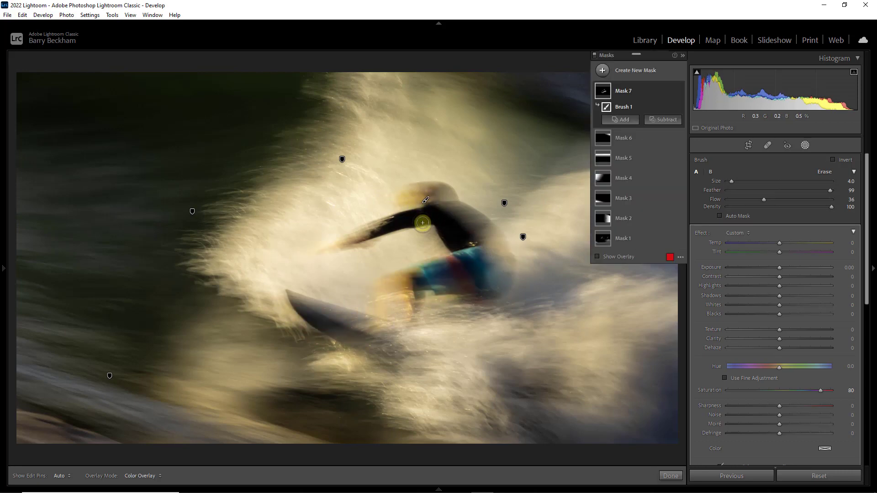
pyautogui.hotkey('ctrl', 'z')
pyautogui.hotkey('ctrl', 'z')
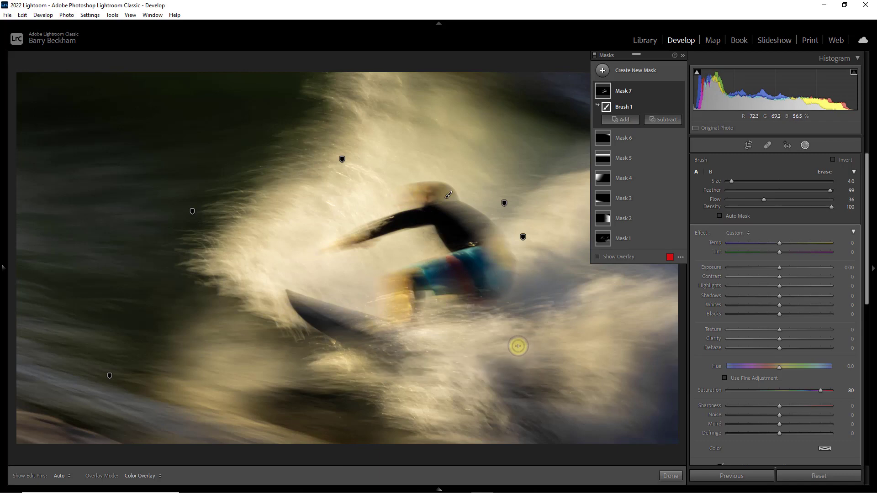
# - Set the brush mask's Saturation to 45, paint the foreground water with a size 10.0 brush, and finish masking
pyautogui.click(806, 392)
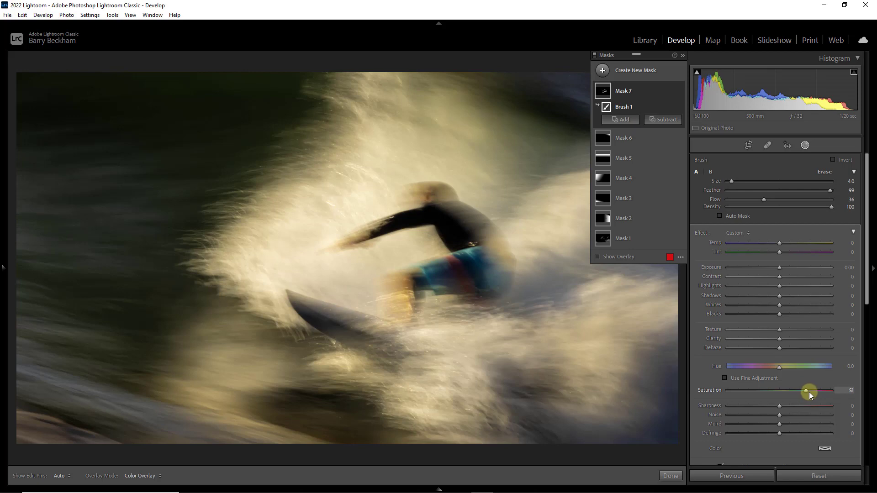
pyautogui.moveTo(804, 390); pyautogui.dragTo(807, 390)
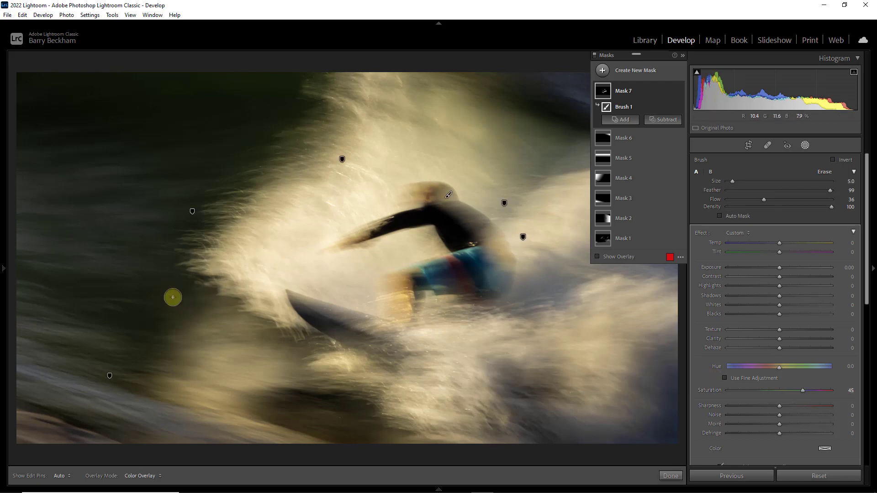
pyautogui.scroll(6, 169, 297)
pyautogui.press('h')
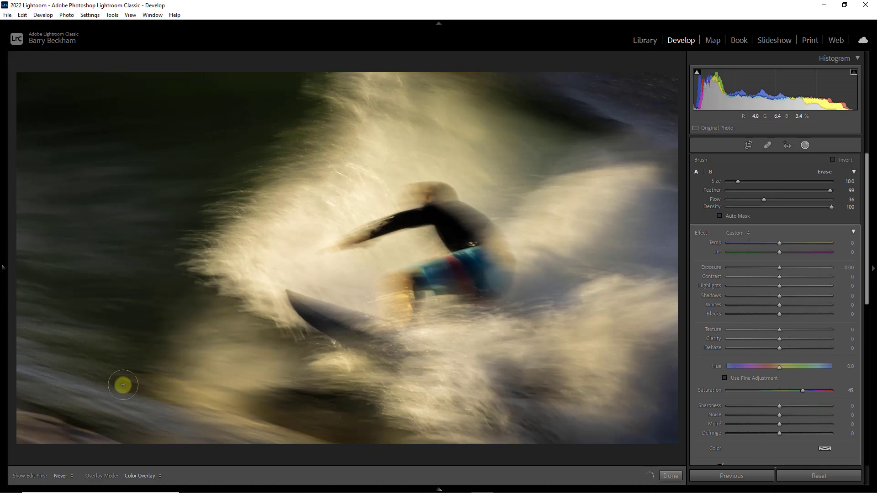
pyautogui.moveTo(652, 416)
pyautogui.mouseDown()
pyautogui.moveTo(399, 404)
pyautogui.moveTo(530, 383)
pyautogui.mouseUp()
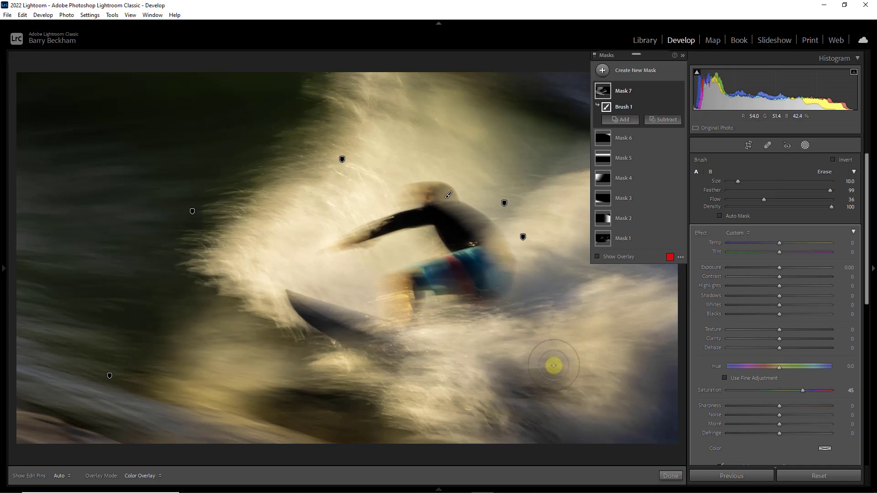
pyautogui.click(670, 476)
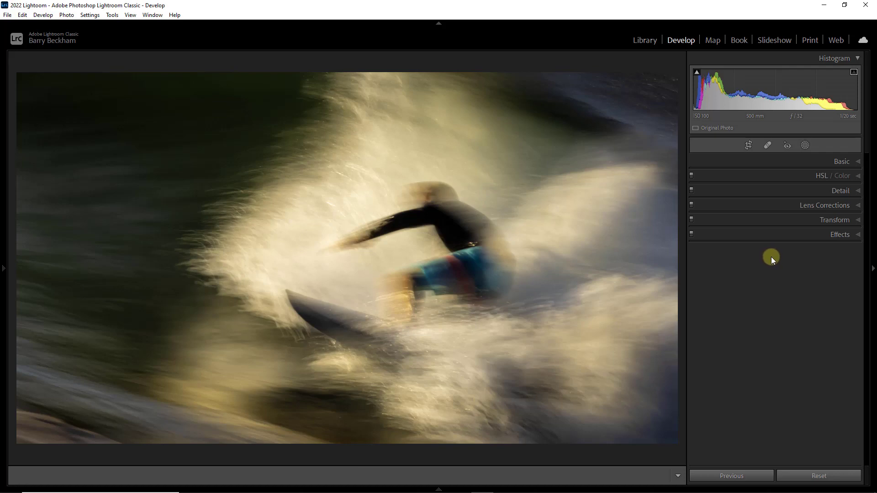
# - Heal the rightmost bright speck above the waistband of the surfer's shorts with a small brush in Heal mode
pyautogui.click(473, 251)
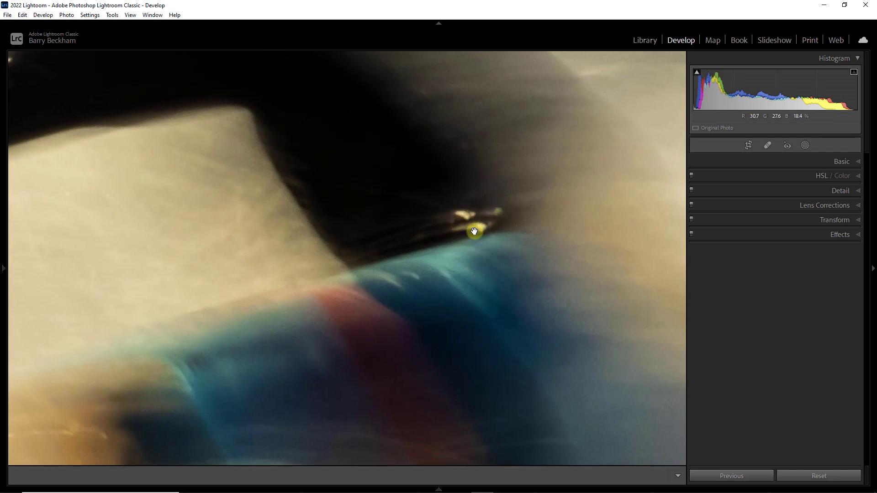
pyautogui.click(768, 146)
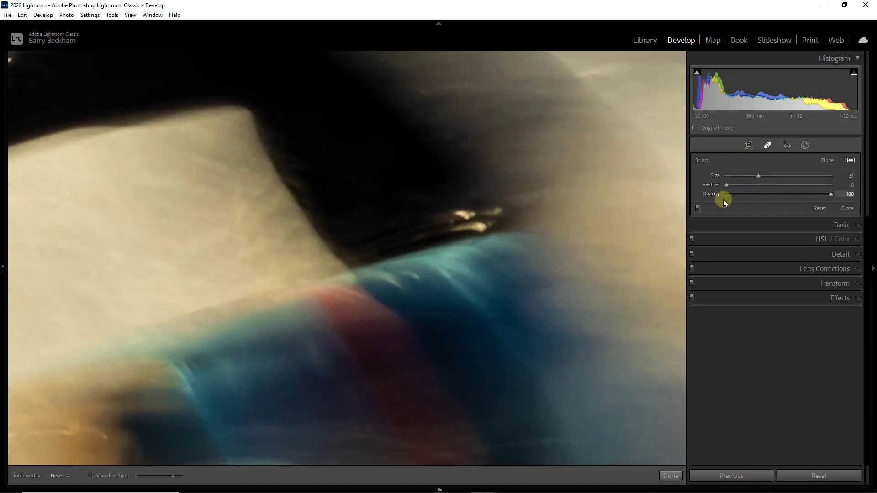
pyautogui.scroll(-1, 472, 215)
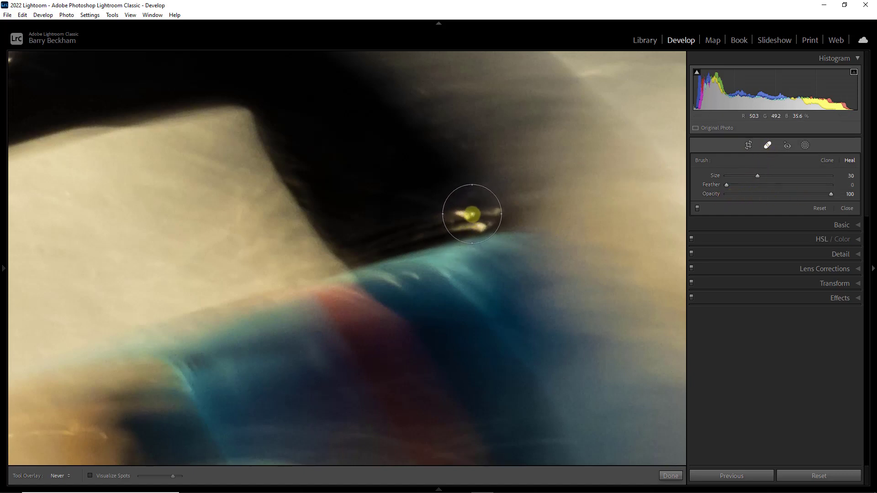
pyautogui.scroll(-10, 466, 214)
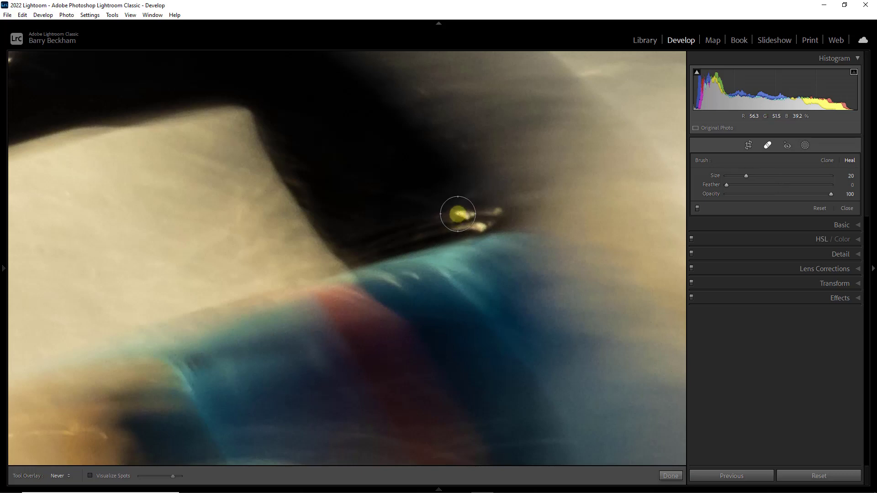
pyautogui.scroll(-11, 458, 214)
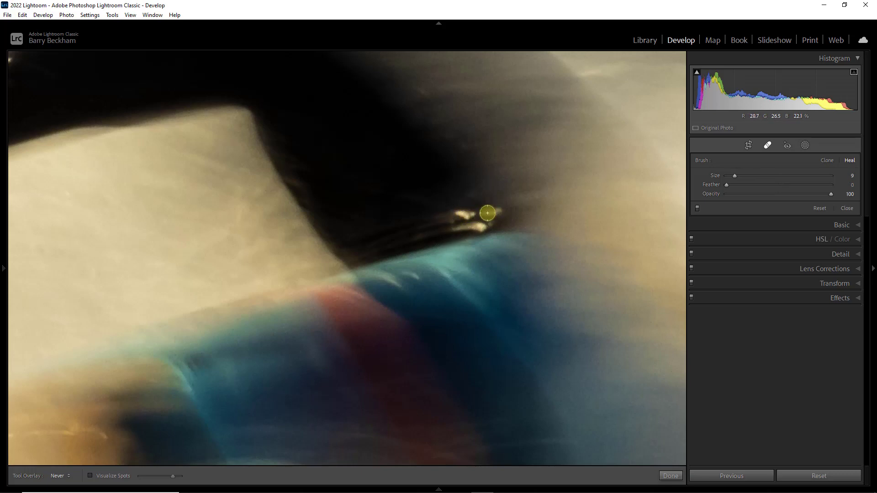
pyautogui.moveTo(482, 213); pyautogui.dragTo(507, 211)
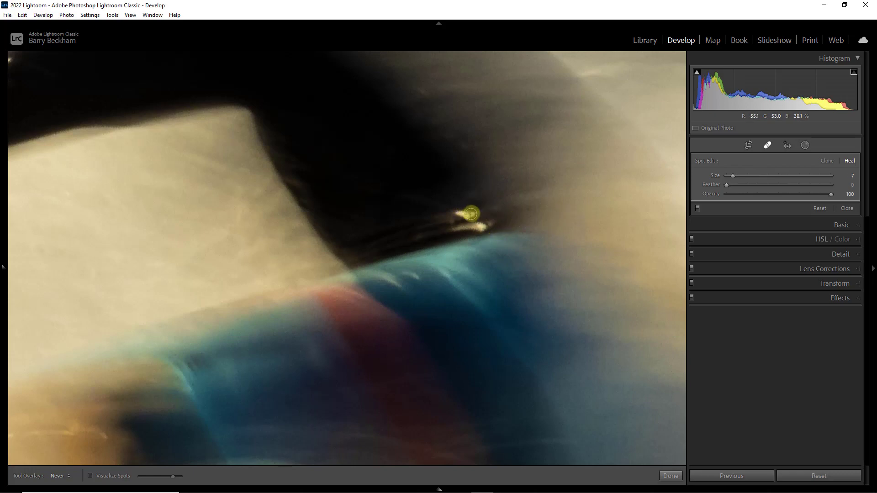
# - Heal the remaining bright specks above the shorts' waistband with a size 9 brush, undoing the first stroke and repainting it
pyautogui.moveTo(473, 214)
pyautogui.mouseDown()
pyautogui.moveTo(455, 214)
pyautogui.moveTo(555, 223)
pyautogui.moveTo(519, 201)
pyautogui.moveTo(487, 217)
pyautogui.moveTo(503, 223)
pyautogui.mouseUp()
pyautogui.scroll(2, 508, 223)
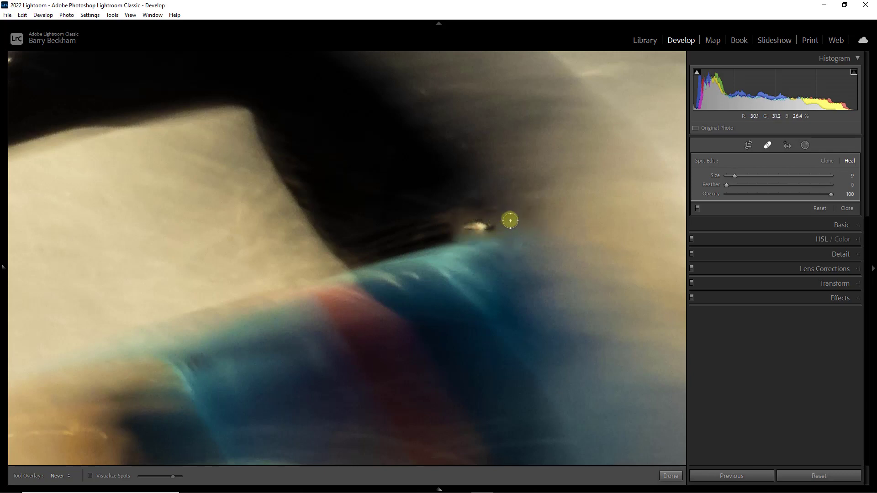
pyautogui.hotkey('ctrl', 'z')
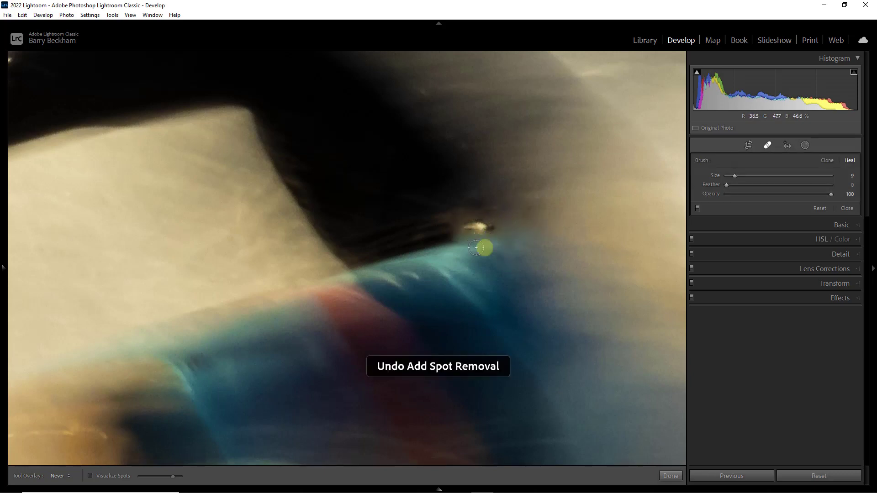
pyautogui.click(448, 216)
pyautogui.moveTo(465, 214)
pyautogui.mouseDown()
pyautogui.moveTo(480, 214)
pyautogui.moveTo(467, 226)
pyautogui.moveTo(489, 222)
pyautogui.mouseUp()
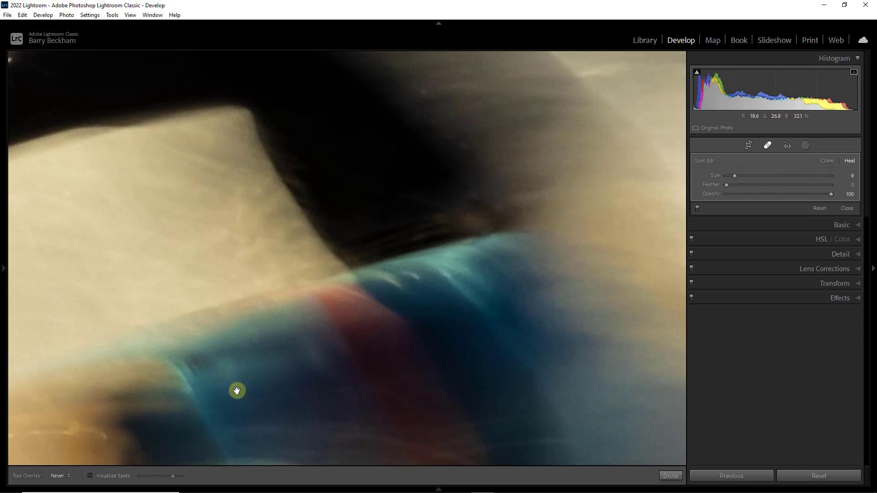
# - Heal small bright specks in the water below the surfer's leg and beside the surfboard with the size 9 brush
pyautogui.moveTo(237, 389)
pyautogui.mouseDown()
pyautogui.moveTo(441, 193)
pyautogui.moveTo(476, 77)
pyautogui.moveTo(550, 87)
pyautogui.moveTo(481, 90)
pyautogui.moveTo(502, 74)
pyautogui.moveTo(323, 238)
pyautogui.moveTo(288, 288)
pyautogui.moveTo(370, 76)
pyautogui.mouseUp()
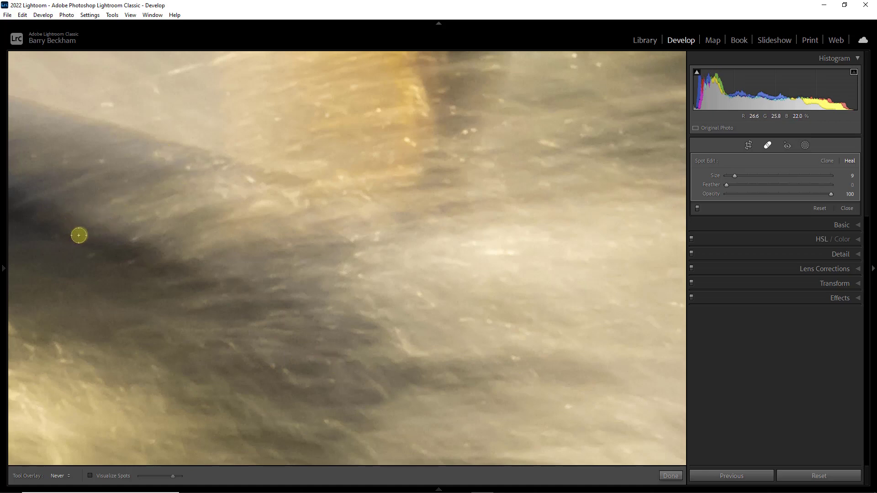
pyautogui.click(218, 286)
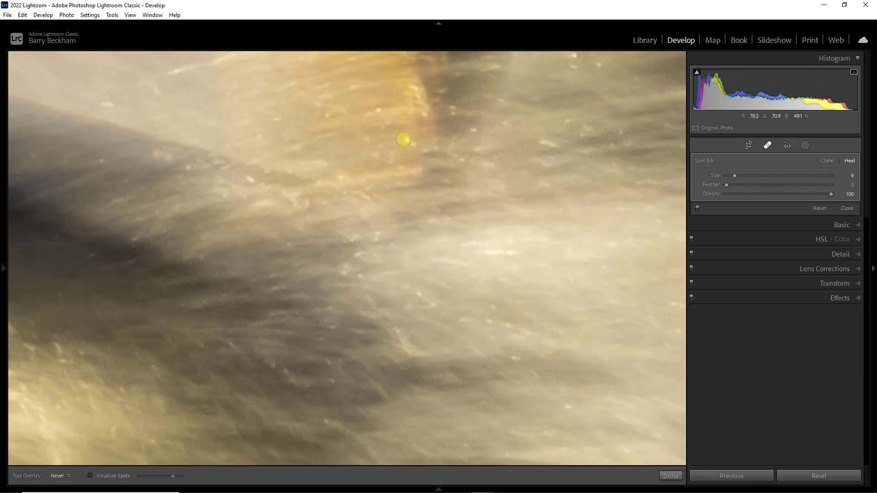
pyautogui.click(393, 289)
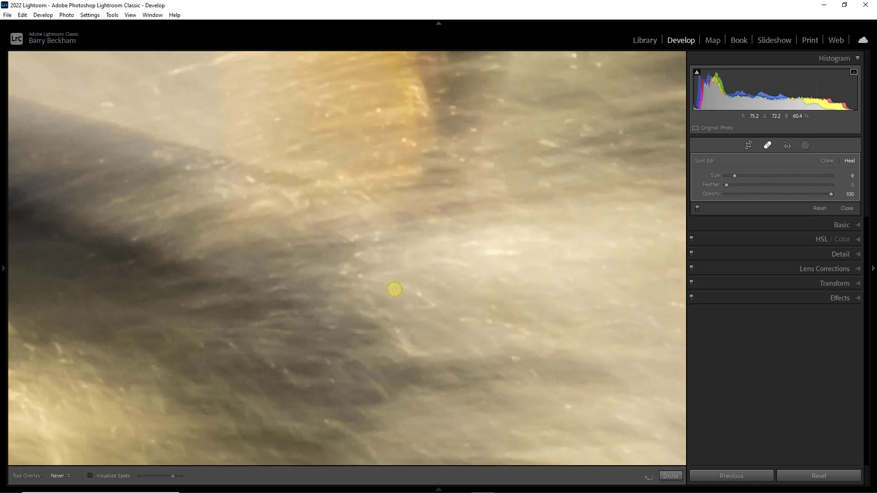